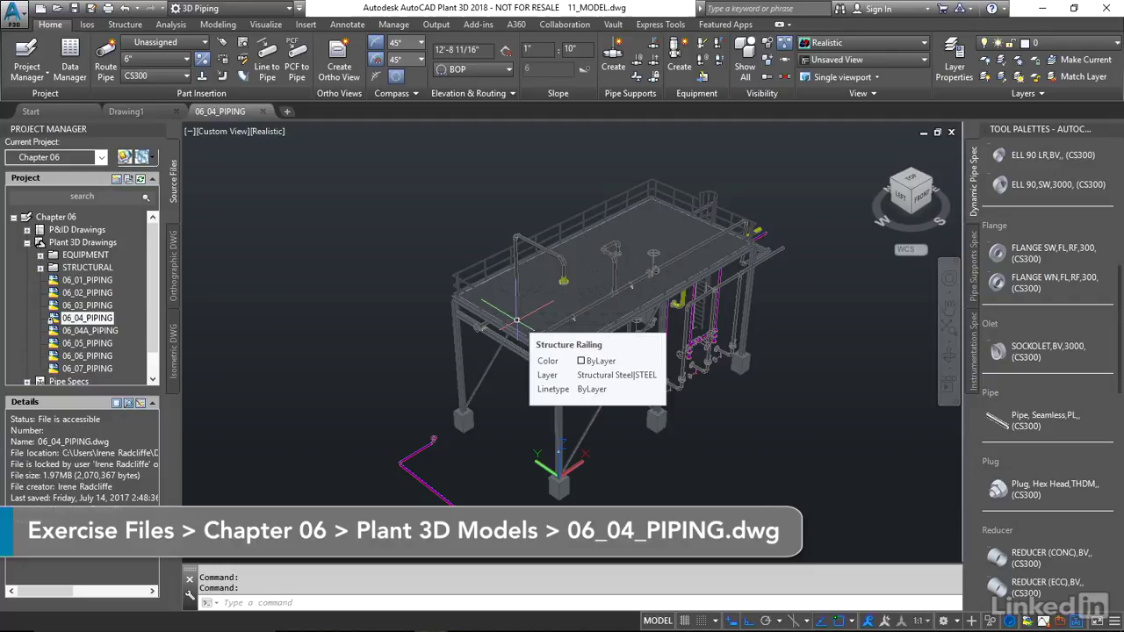
Switch the 3D model view from perspective to parallel projection.
middle_click_drag(683, 369, 606, 328, "shift")
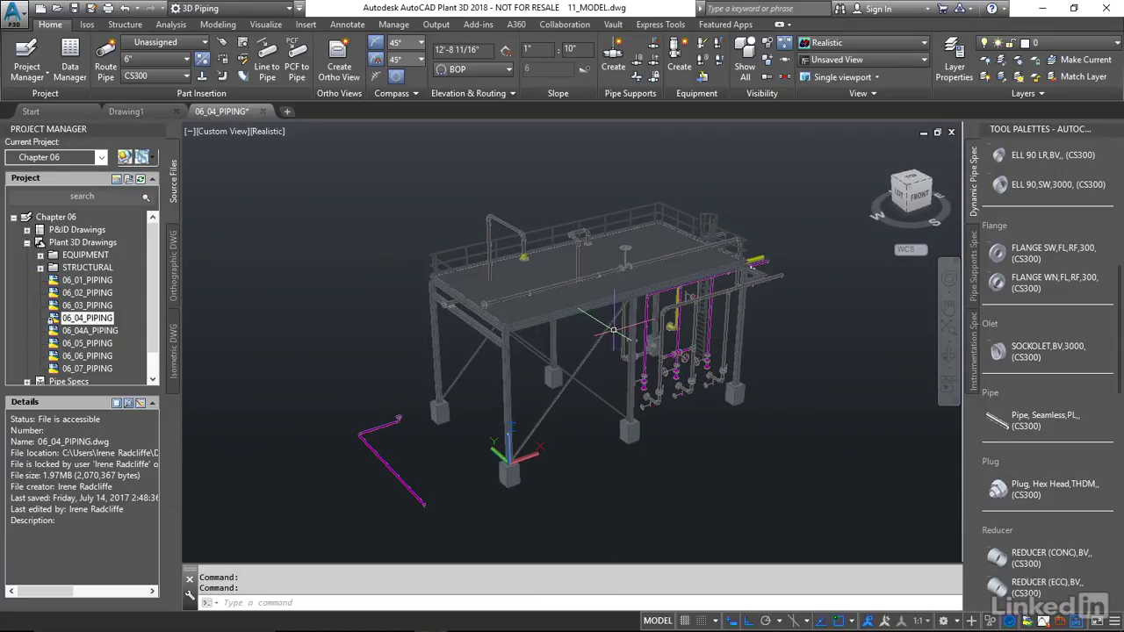
left_click(227, 133)
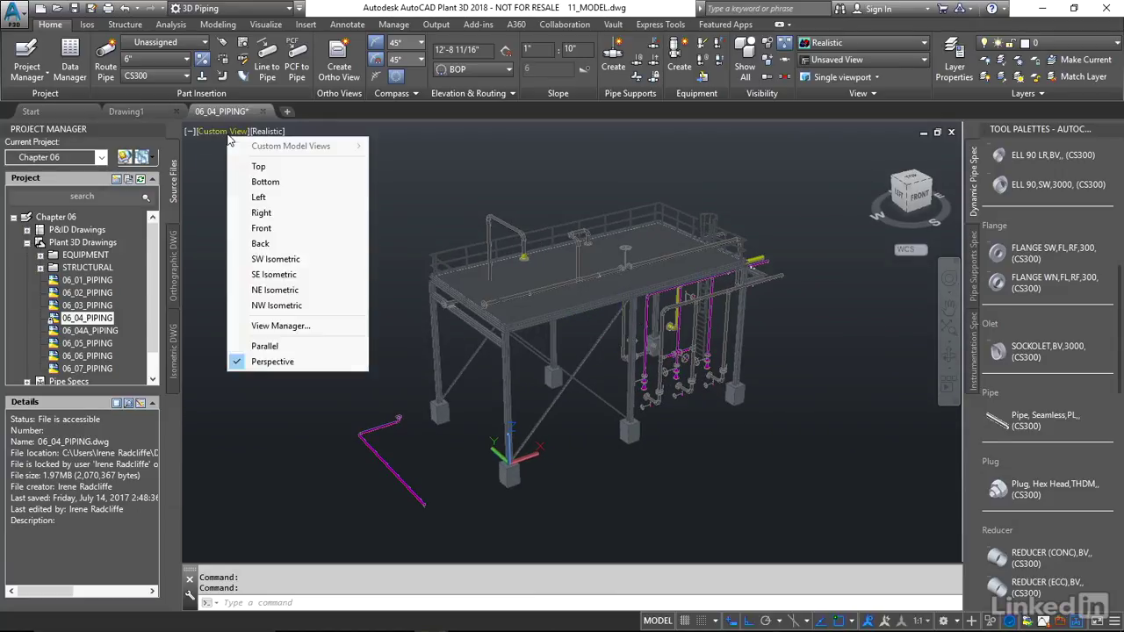
left_click(272, 344)
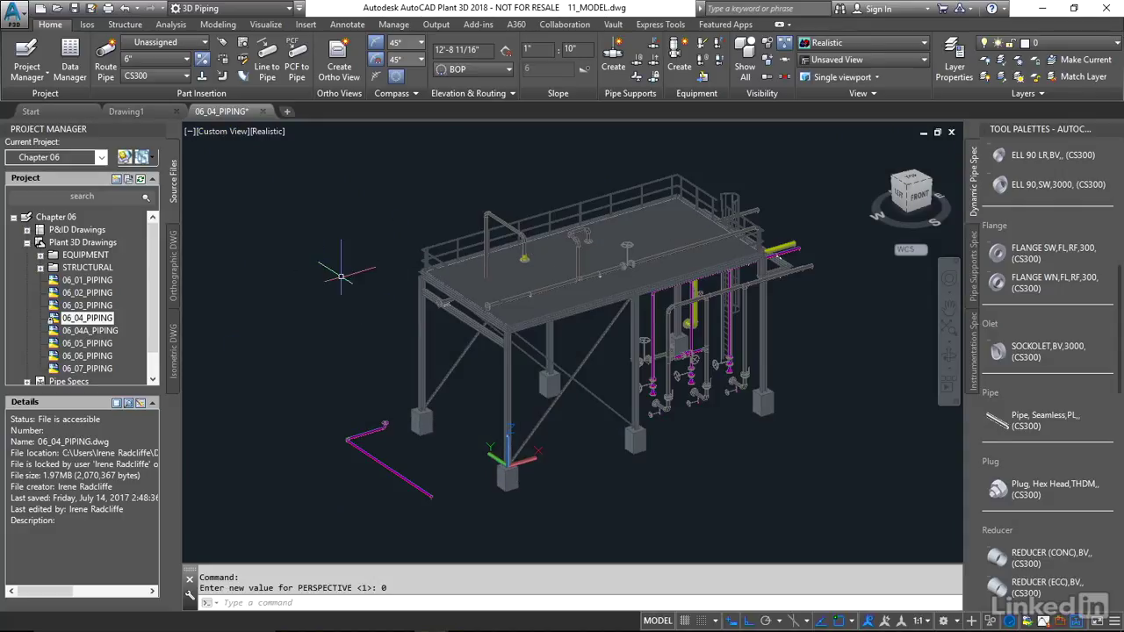
Open the external references and choose the Equipment drawing from Exercise Files, Chapter 06, Plant 3D Models, EQUIPMENT as the DWG to attach.
type("xref")
key("Return")
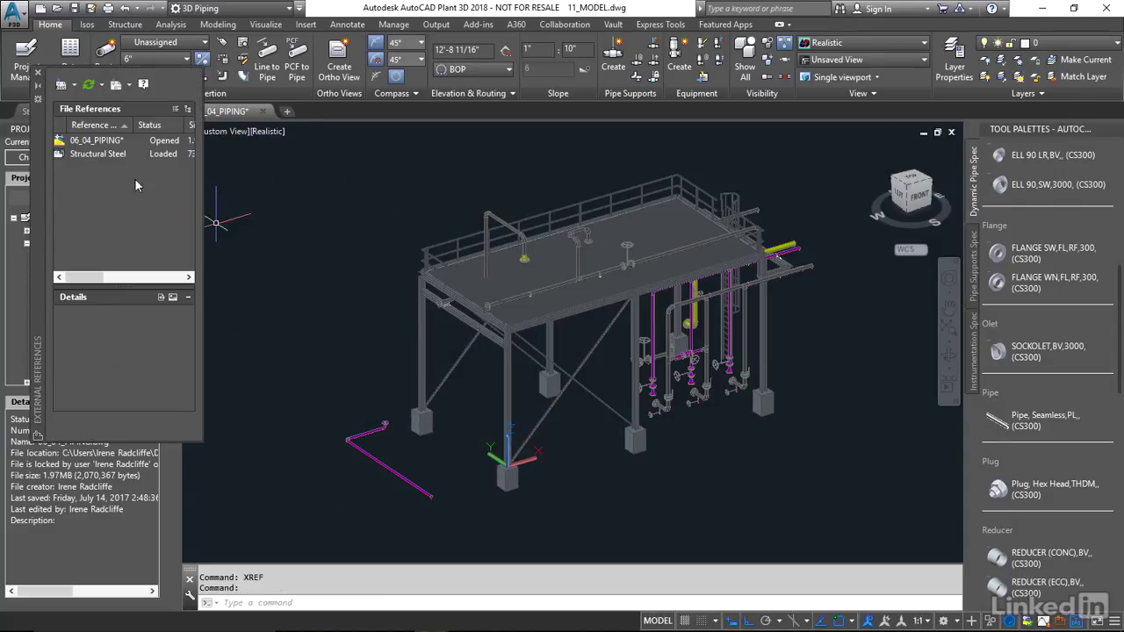
left_click(63, 85)
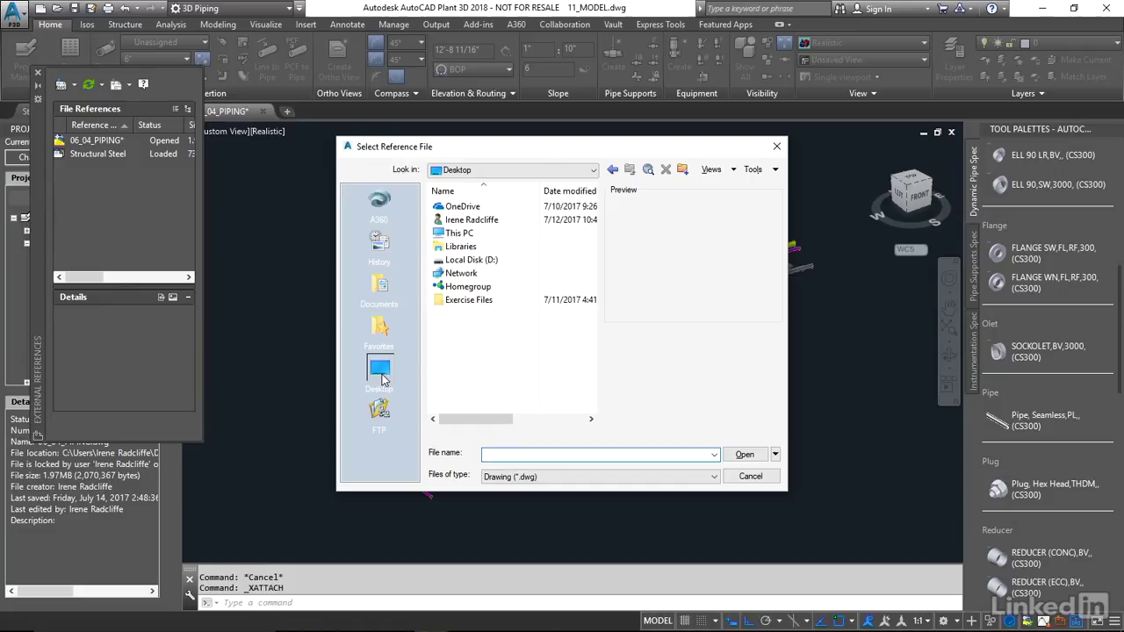
double_click(466, 299)
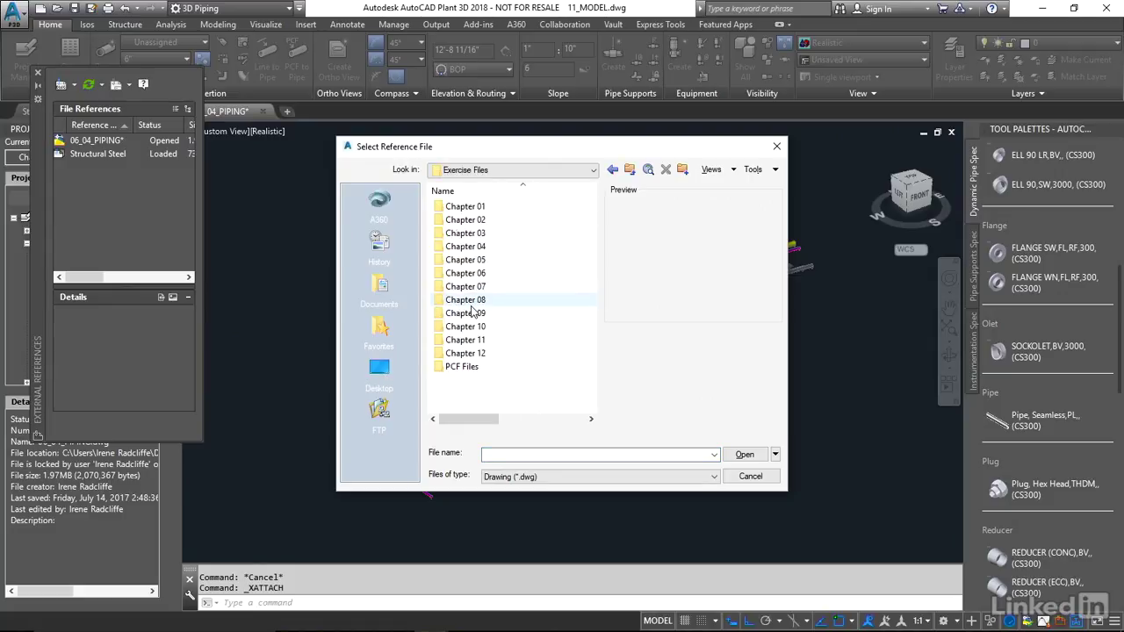
double_click(468, 273)
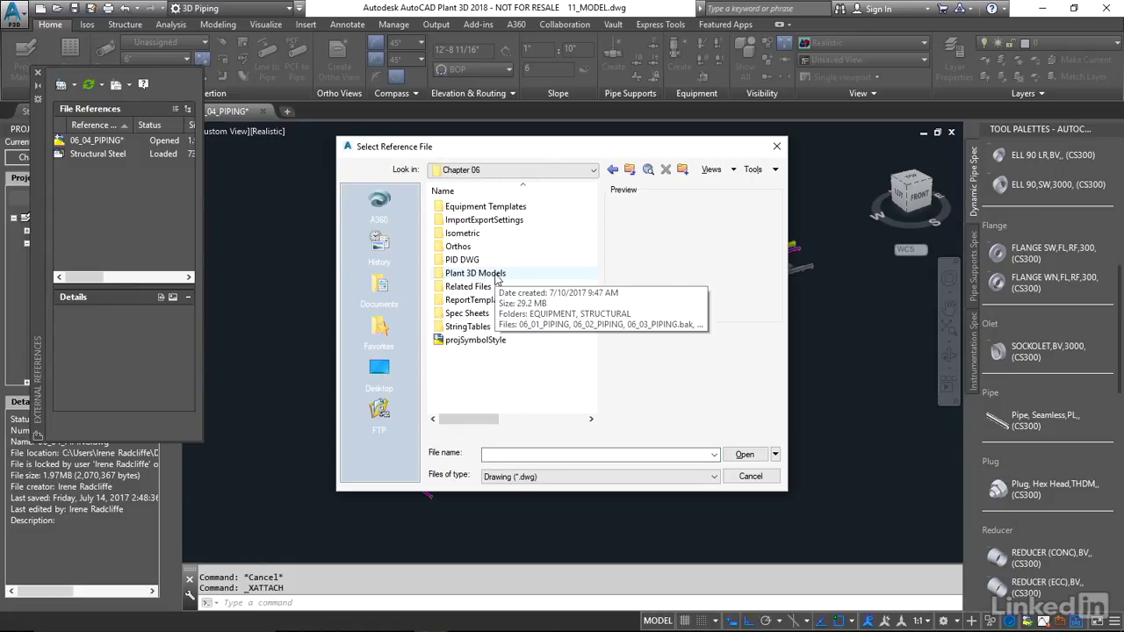
double_click(475, 273)
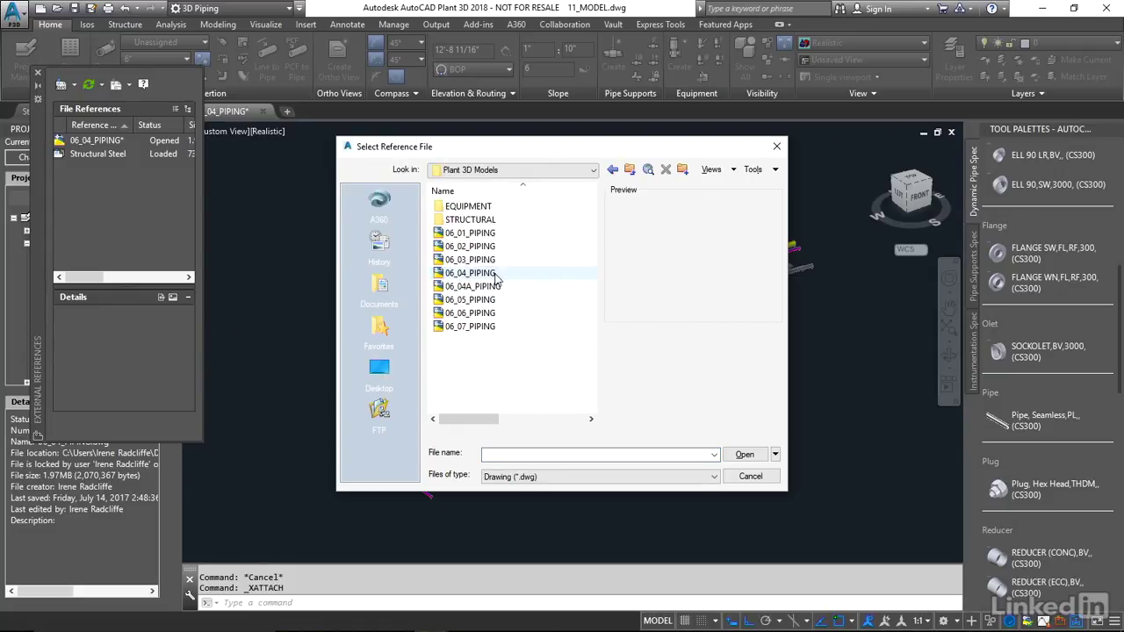
double_click(463, 207)
left_click(463, 209)
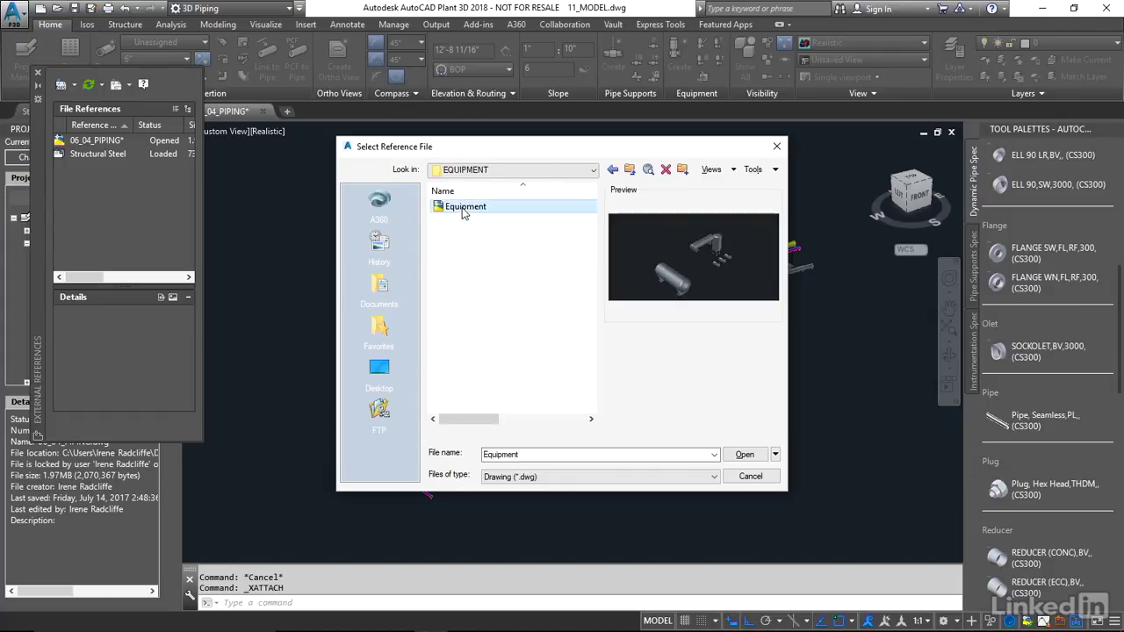
left_click(743, 454)
Attach the Equipment drawing as an overlay with a relative path, scale 1.00, rotation 0 and insertion point 0,0,0.
left_click(464, 396)
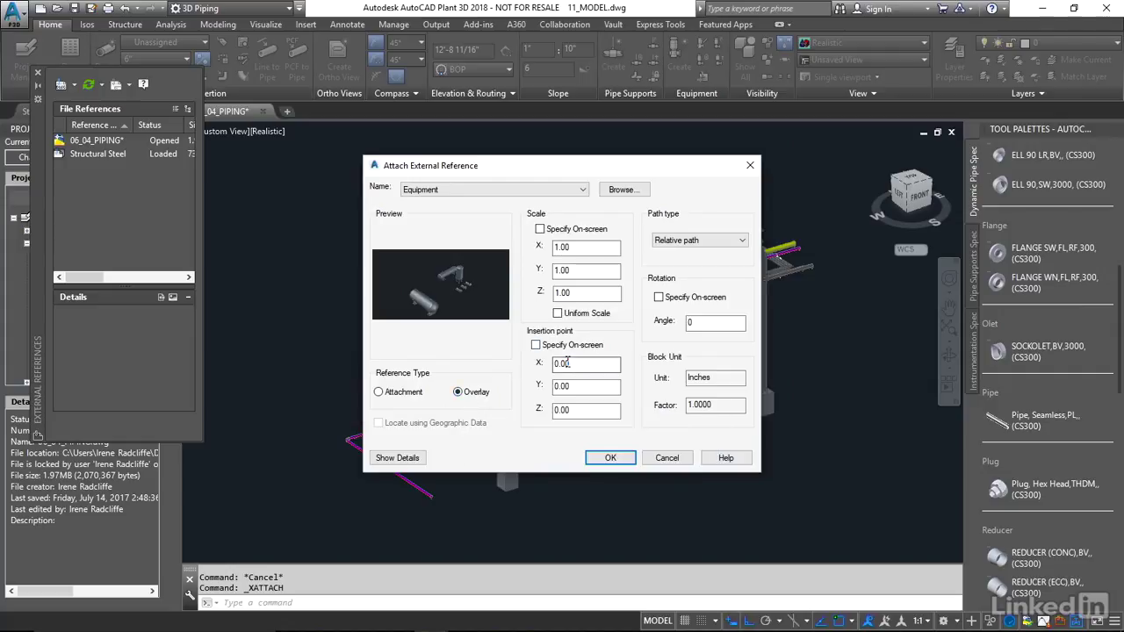
left_click(579, 410)
left_click(610, 458)
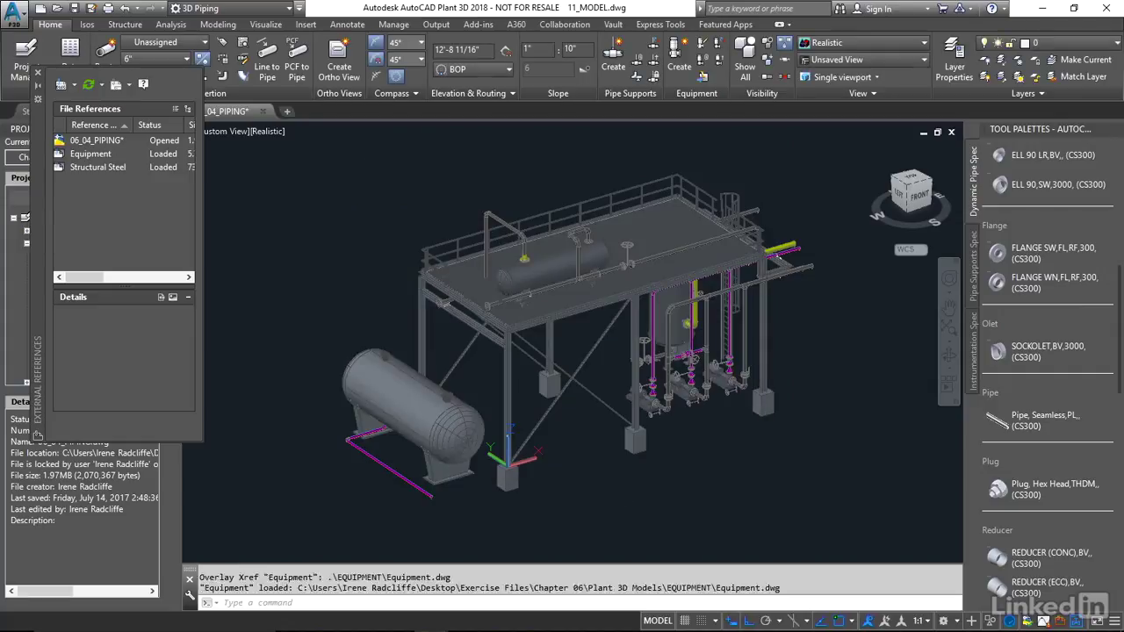
Connect the yellow flange above the platform's horizontal vessel to the adjacent vessel nozzle.
scroll(531, 263, "up", 6)
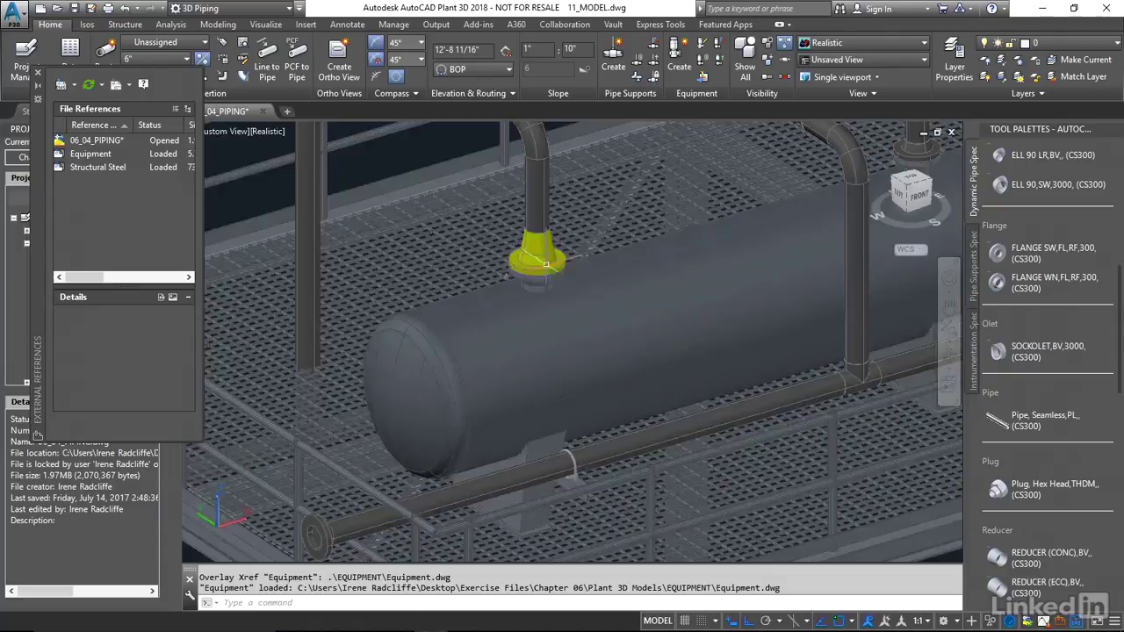
middle_click_drag(567, 290, 531, 228, "shift")
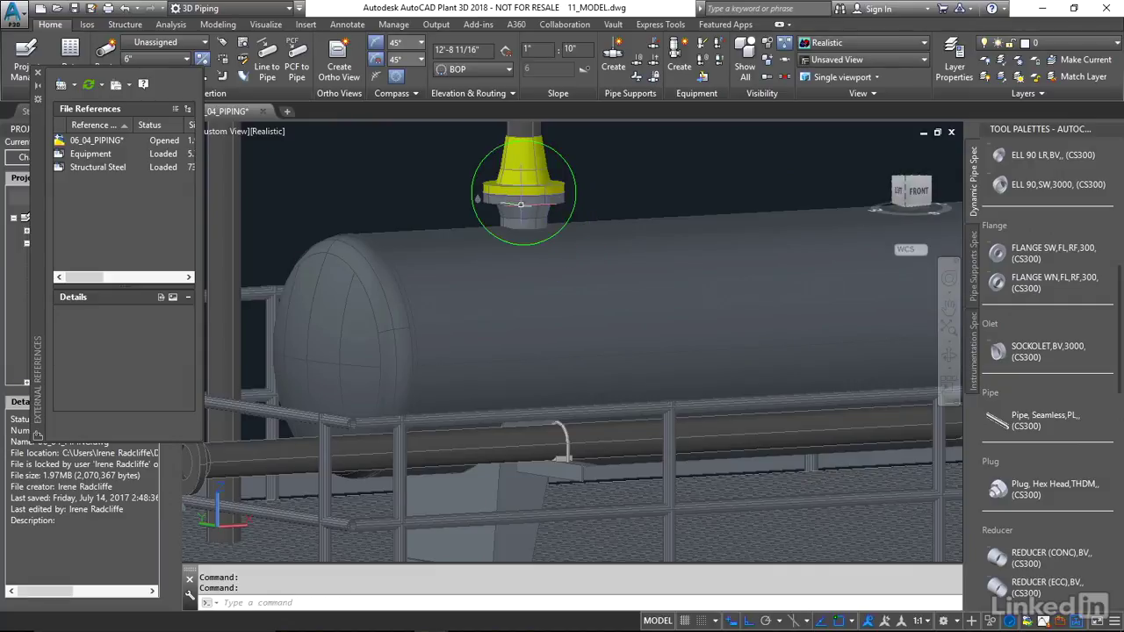
left_click(529, 179)
right_click(529, 179)
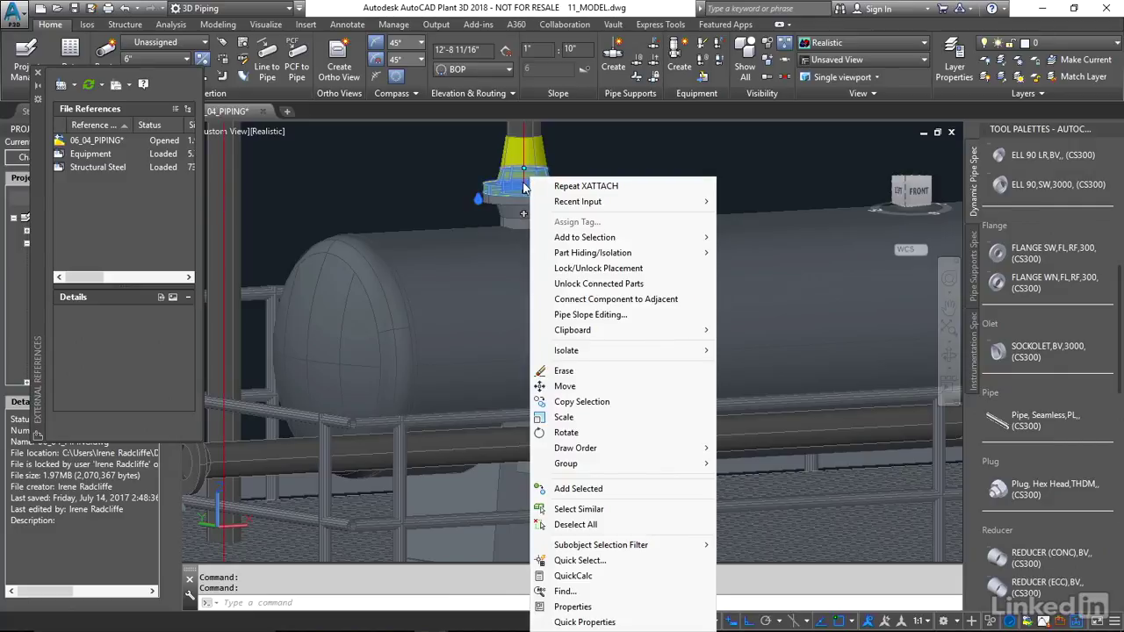
left_click(614, 300)
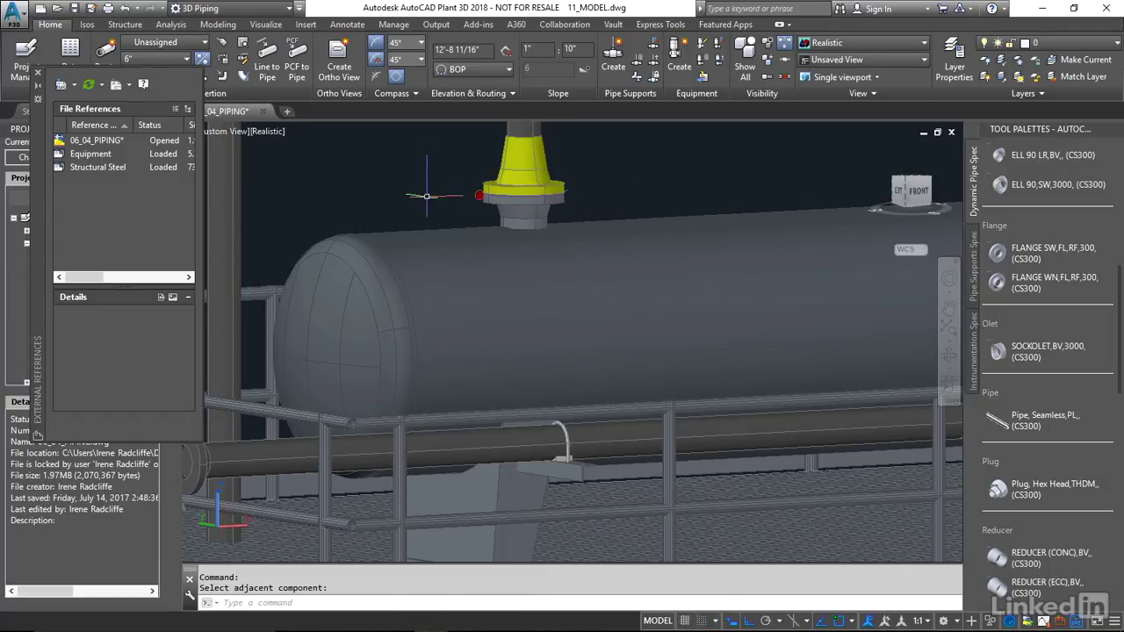
Connect the magenta cone-shaped fitting above the end pump beside the concrete footing to that pump's top nozzle.
scroll(426, 196, "down", 5)
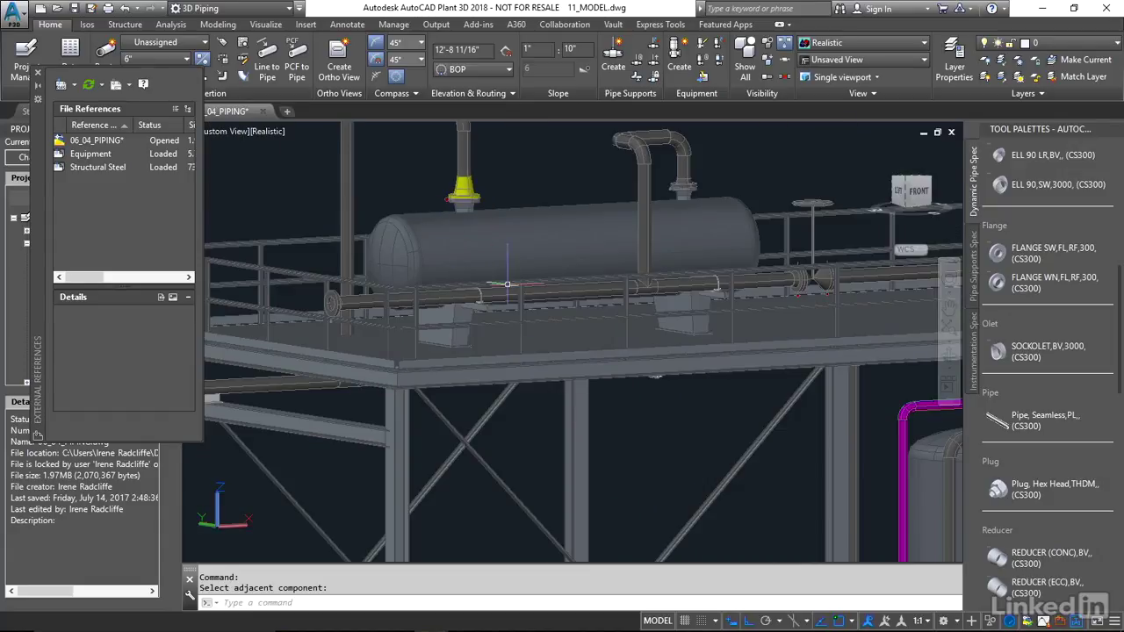
middle_click_drag(698, 340, 282, 284)
middle_click_drag(687, 446, 620, 273)
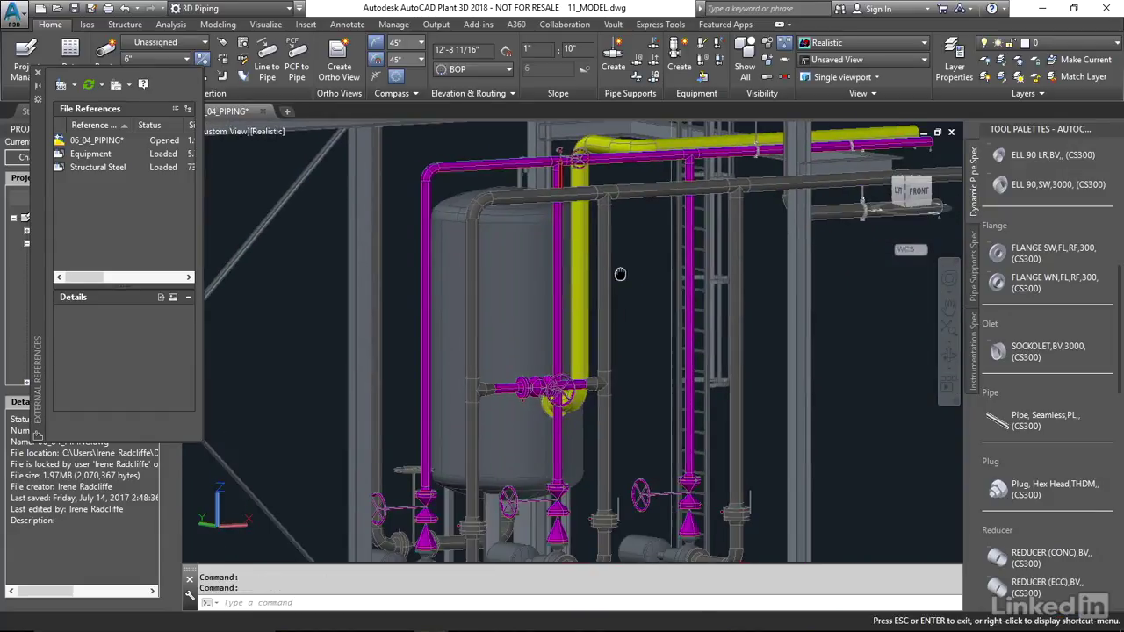
middle_click_drag(656, 485, 542, 297)
scroll(605, 351, "up", 5)
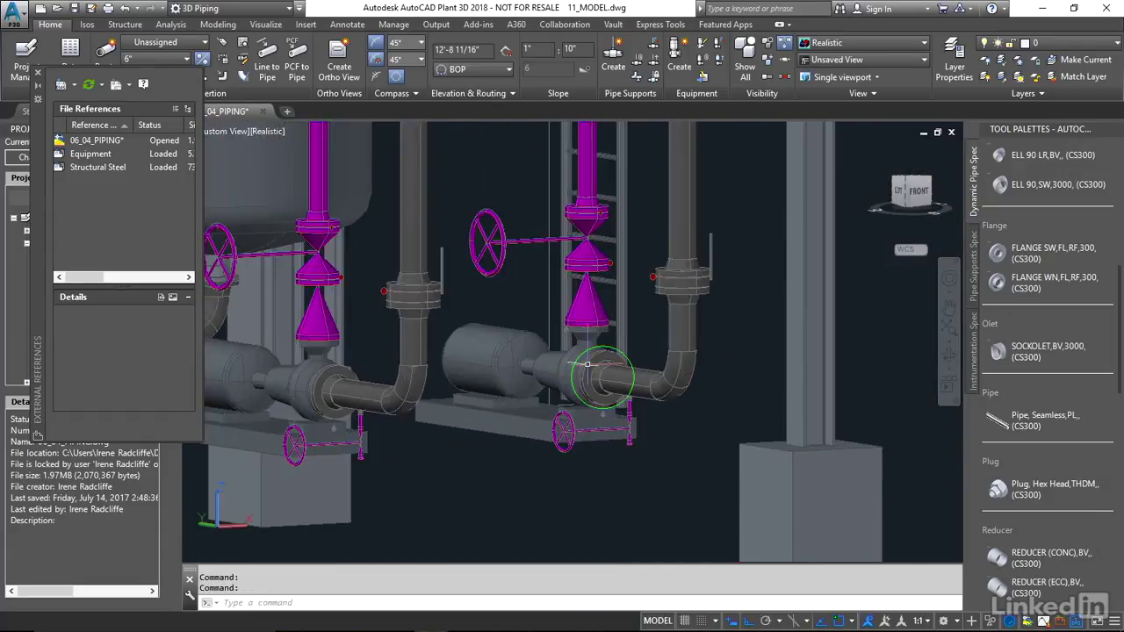
middle_click_drag(625, 353, 641, 334, "shift")
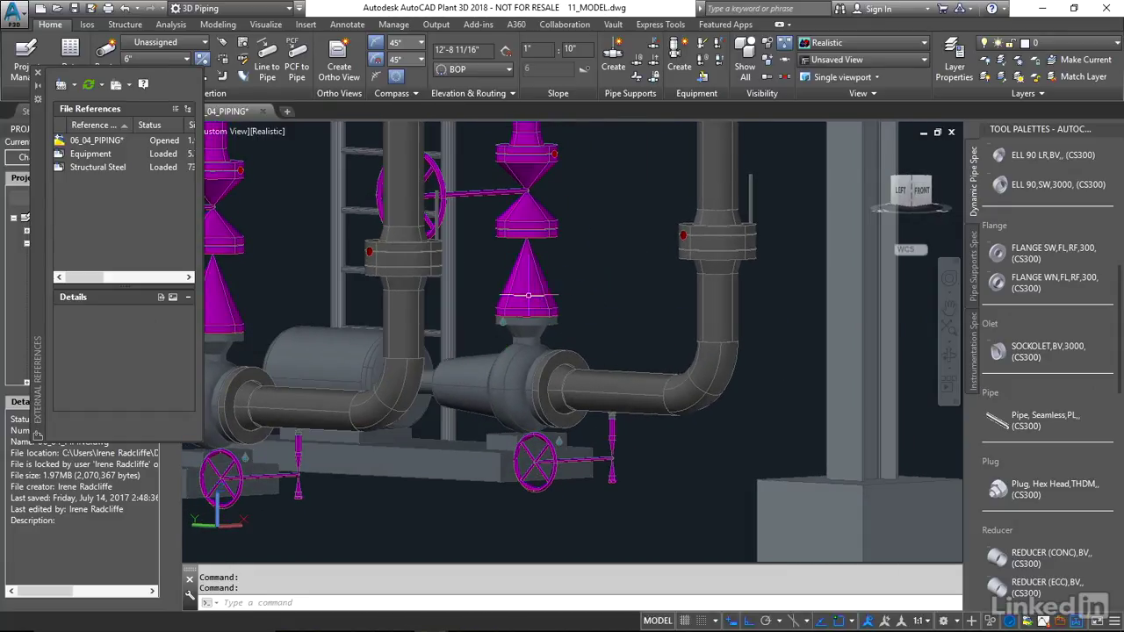
left_click(528, 295)
right_click(544, 297)
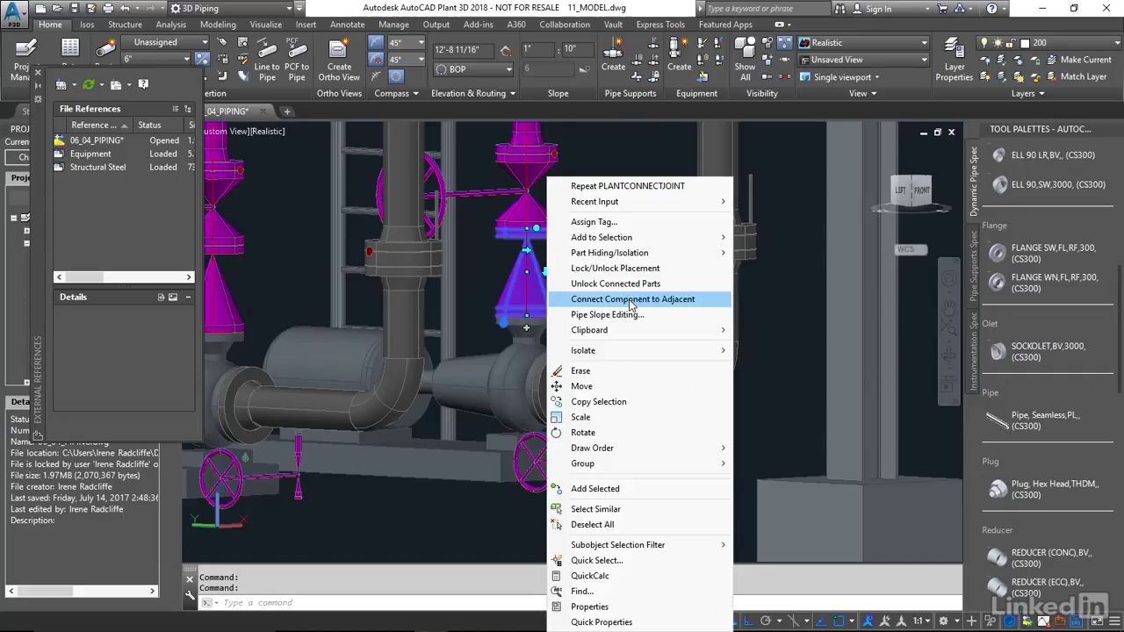
left_click(630, 299)
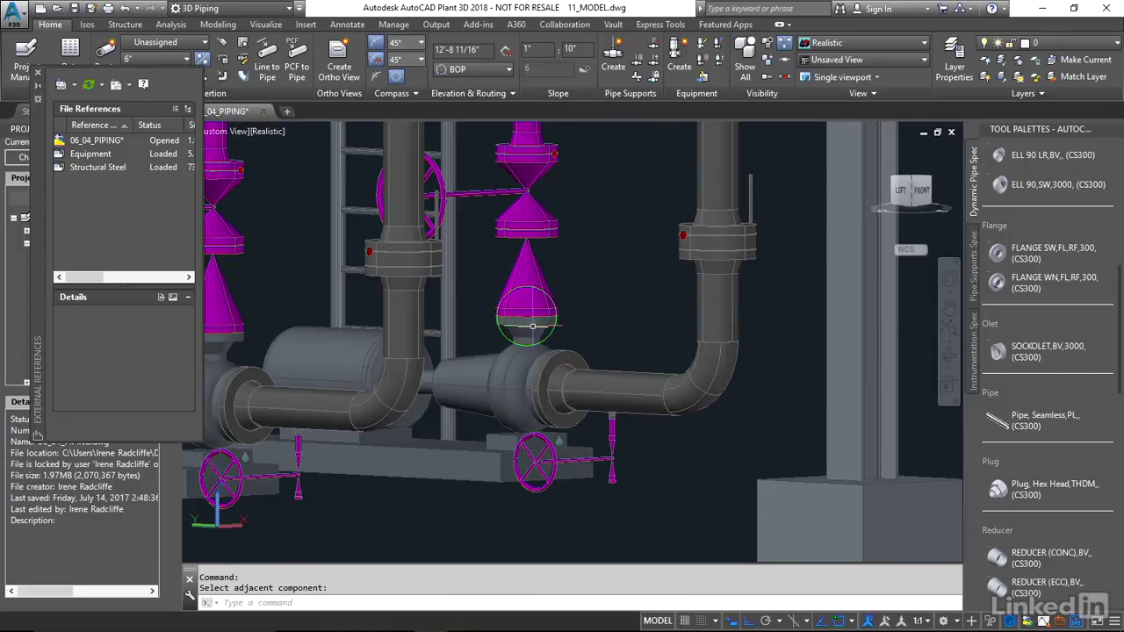
key("Escape")
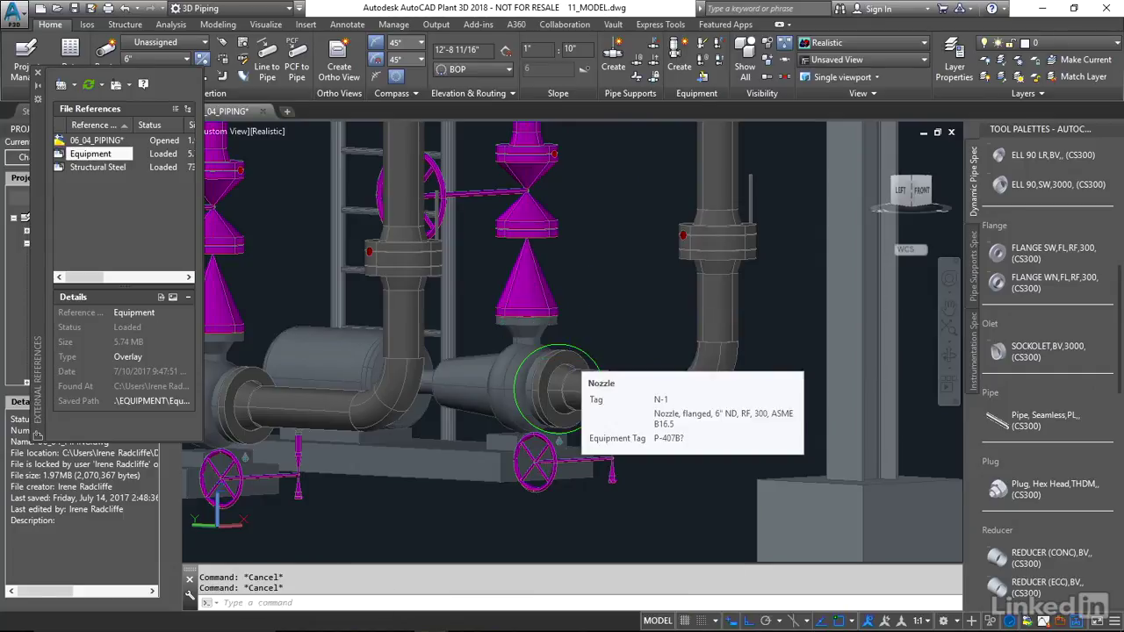
Connect the horizontal pipe's flange to the adjacent side nozzle of the end pump beside the concrete footing.
left_click(544, 388)
right_click(566, 386)
left_click(630, 299)
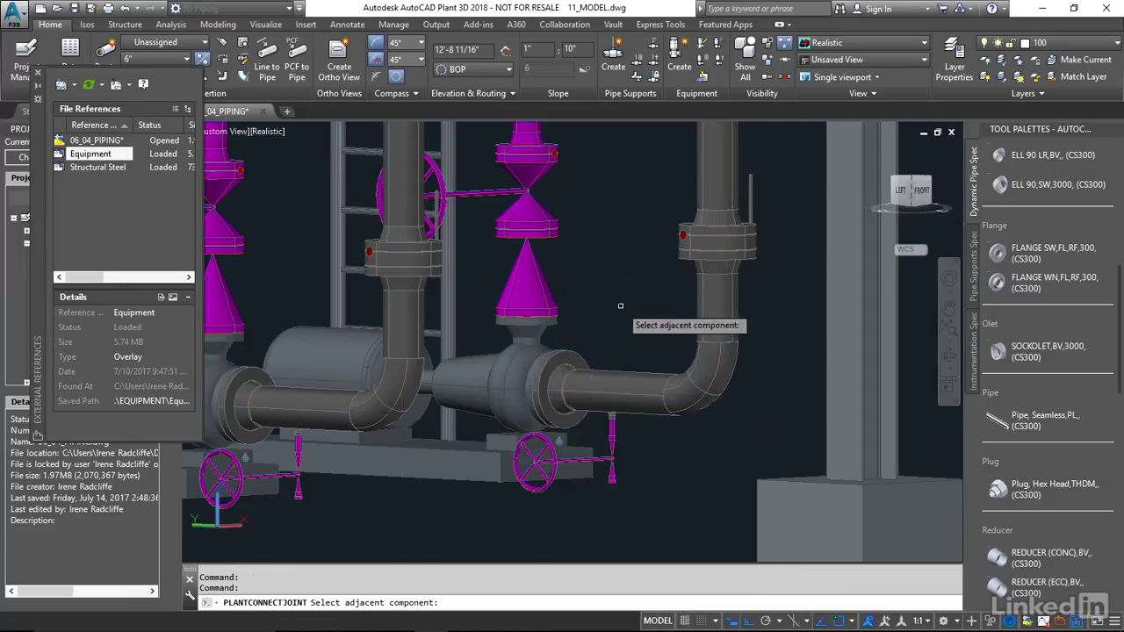
Connect the horizontal pipe's flange to the adjacent side nozzle of the middle pump.
middle_click_drag(466, 458, 709, 443)
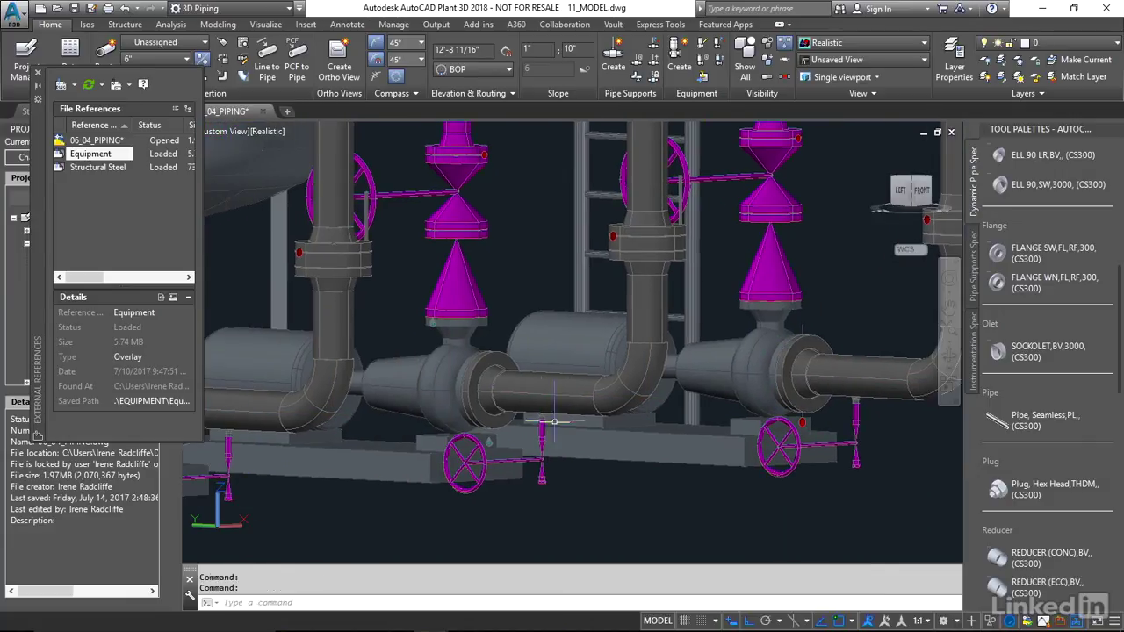
key("Return")
left_click(487, 362)
right_click(494, 358)
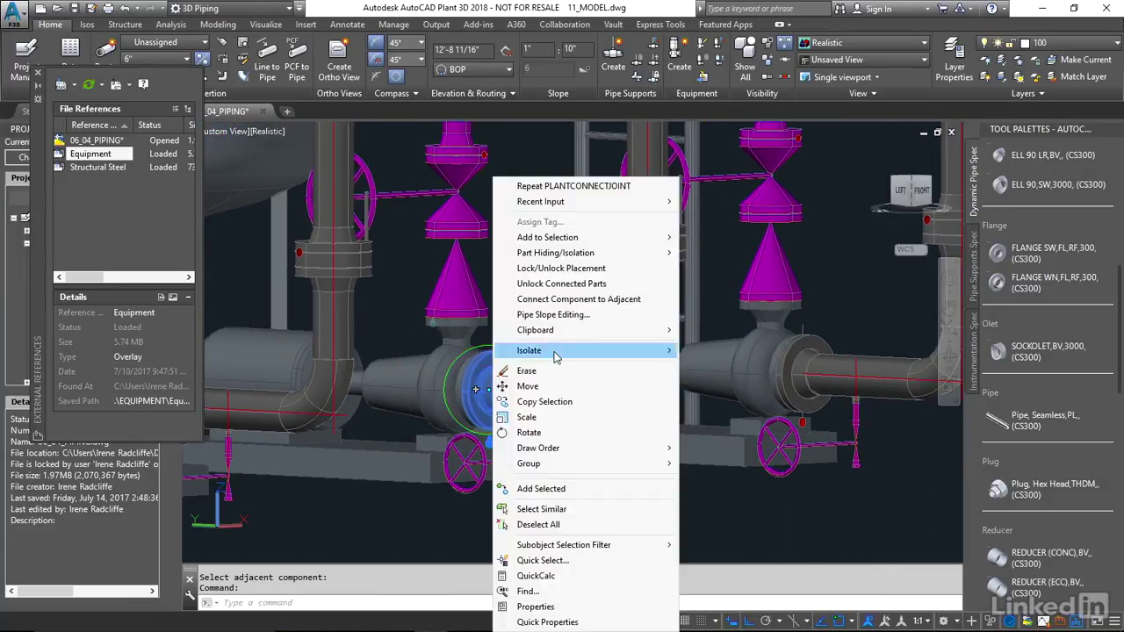
left_click(571, 300)
left_click(434, 375)
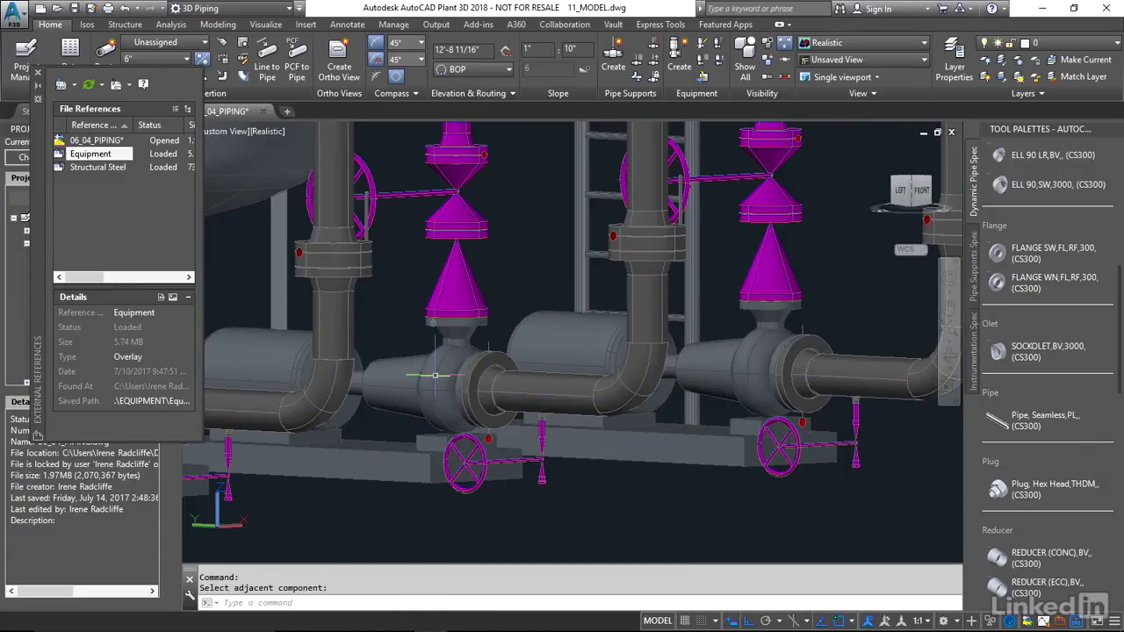
left_click(522, 333)
key("Escape")
key("Escape")
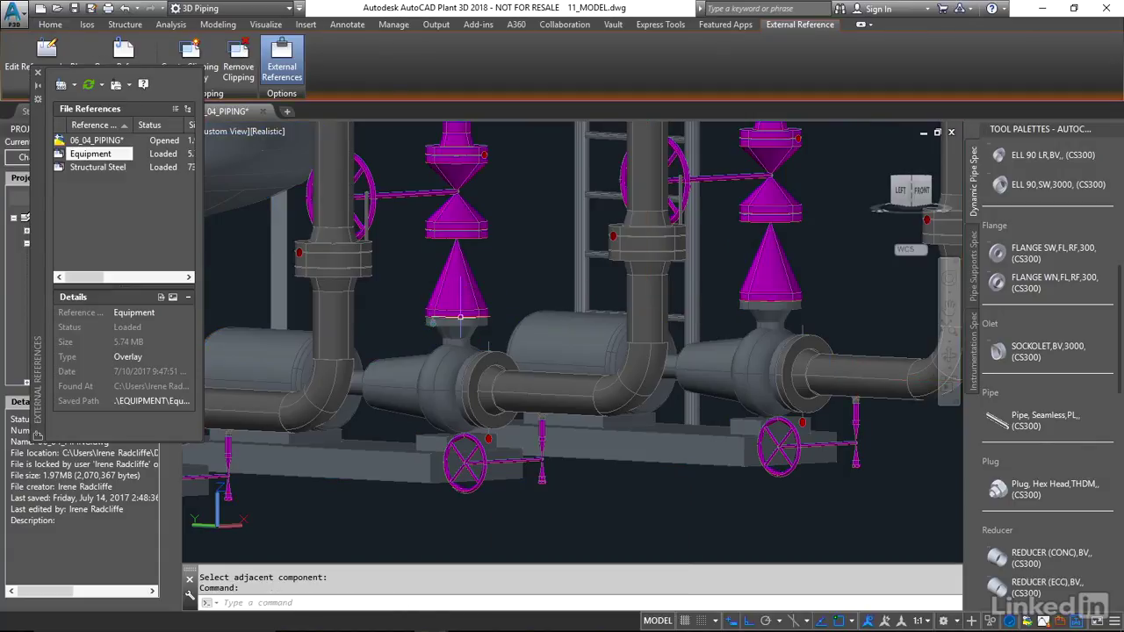
Connect the magenta cone-shaped fitting above the middle pump to the pump's top nozzle.
left_click(457, 292)
right_click(457, 290)
left_click(524, 303)
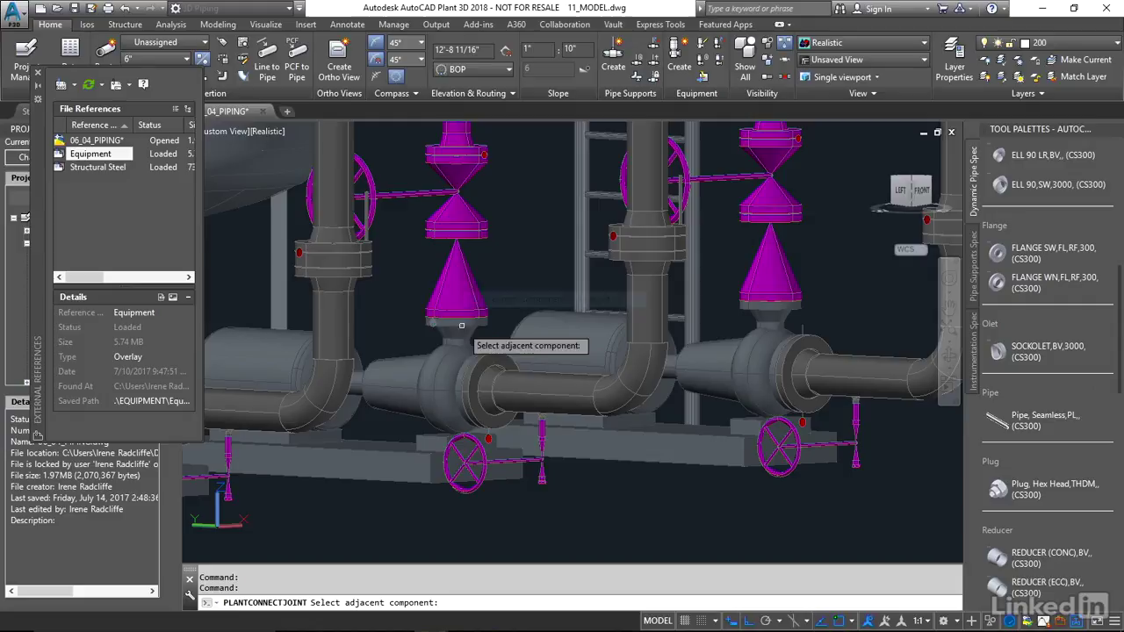
left_click(522, 378)
middle_click_drag(522, 378, 780, 421)
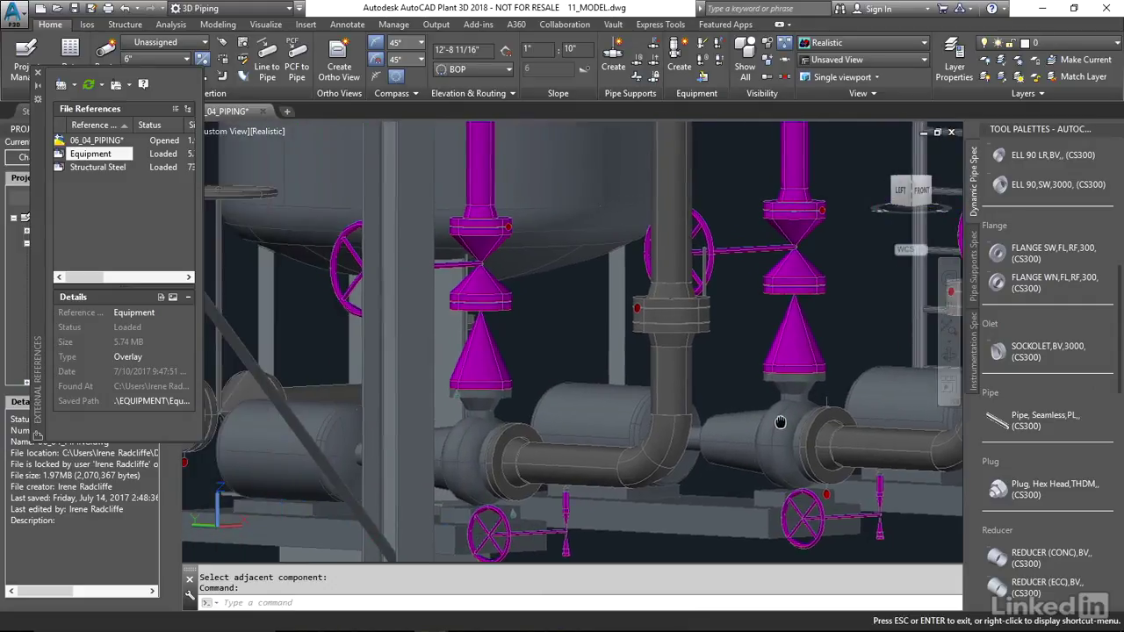
key("Return")
left_click(491, 362)
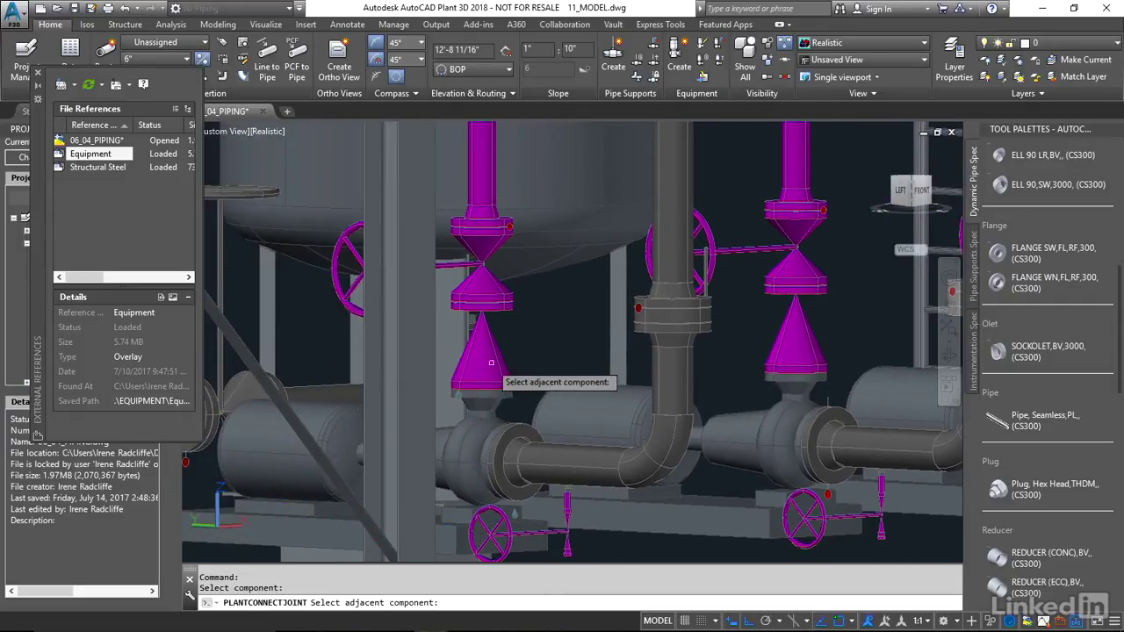
key("Return")
Connect the magenta cone-shaped fitting above the third pump, under the vertical tank, to the pump's top nozzle.
left_click(494, 358)
right_click(493, 363)
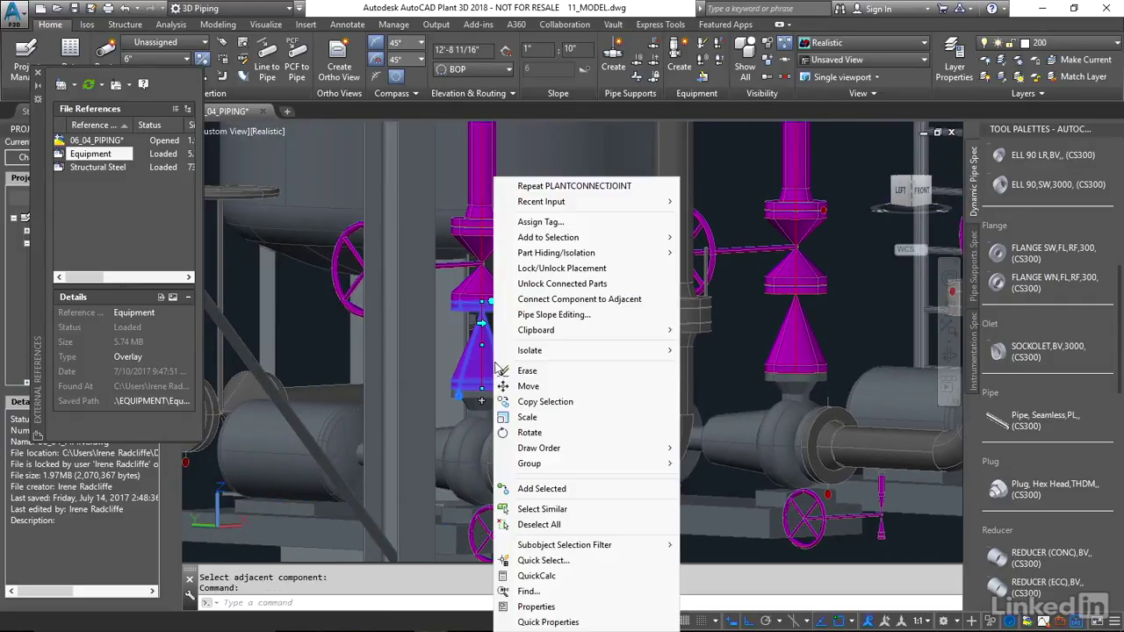
left_click(583, 300)
left_click(478, 402)
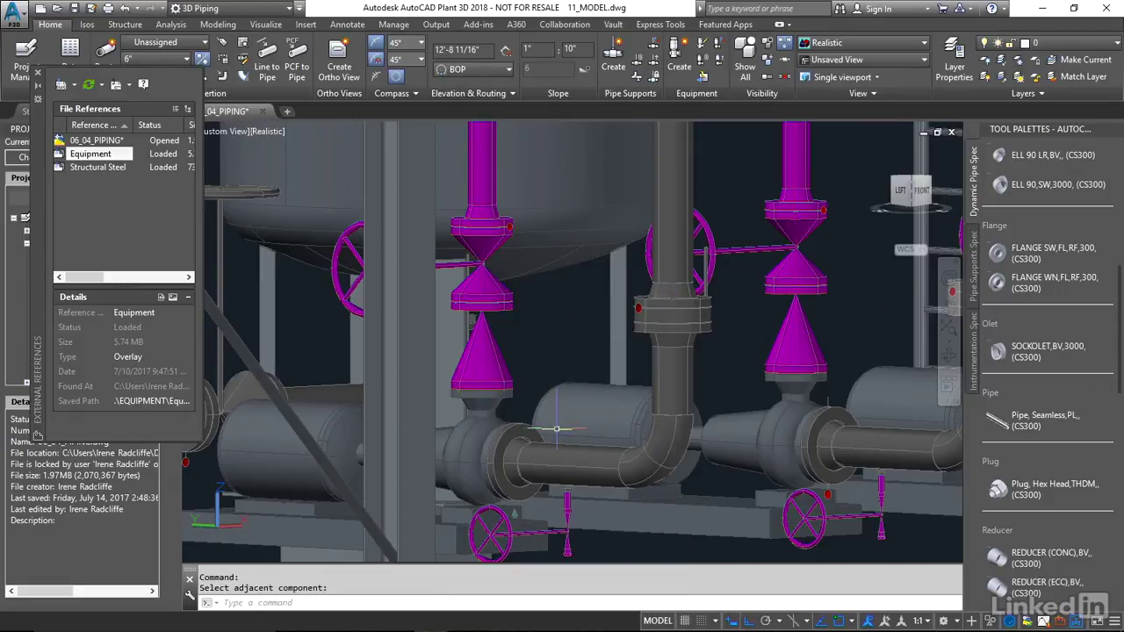
Connect the horizontal pipe's flange to the adjacent side nozzle of the third pump, under the vertical tank.
middle_click_drag(556, 428, 528, 458)
scroll(529, 456, "up", 5)
left_click(530, 389)
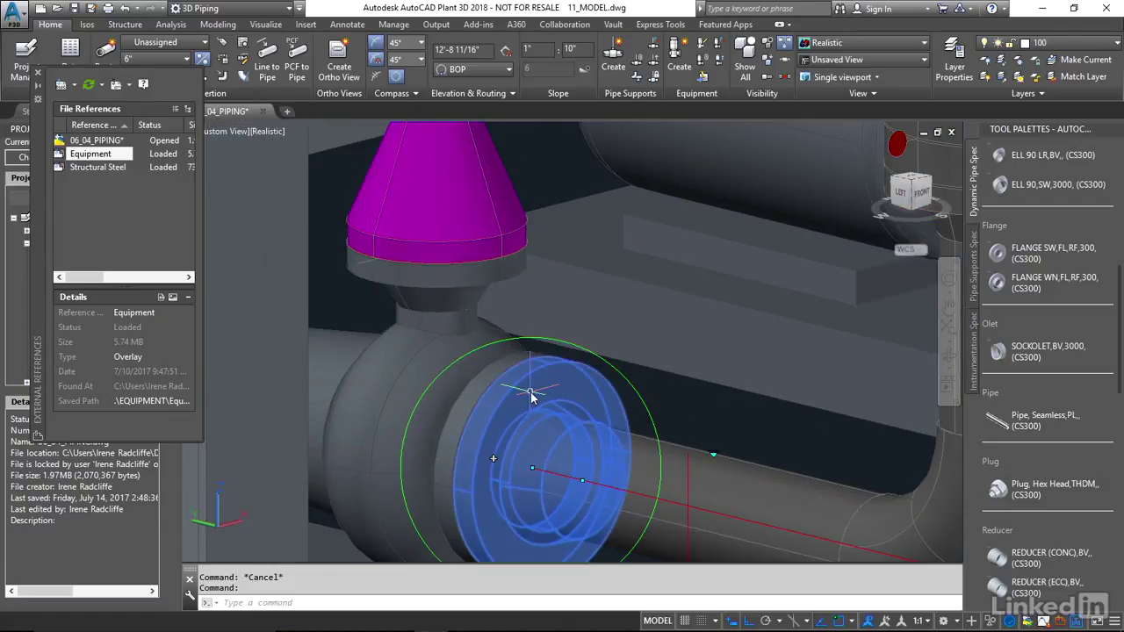
right_click(531, 389)
left_click(583, 301)
left_click(417, 391)
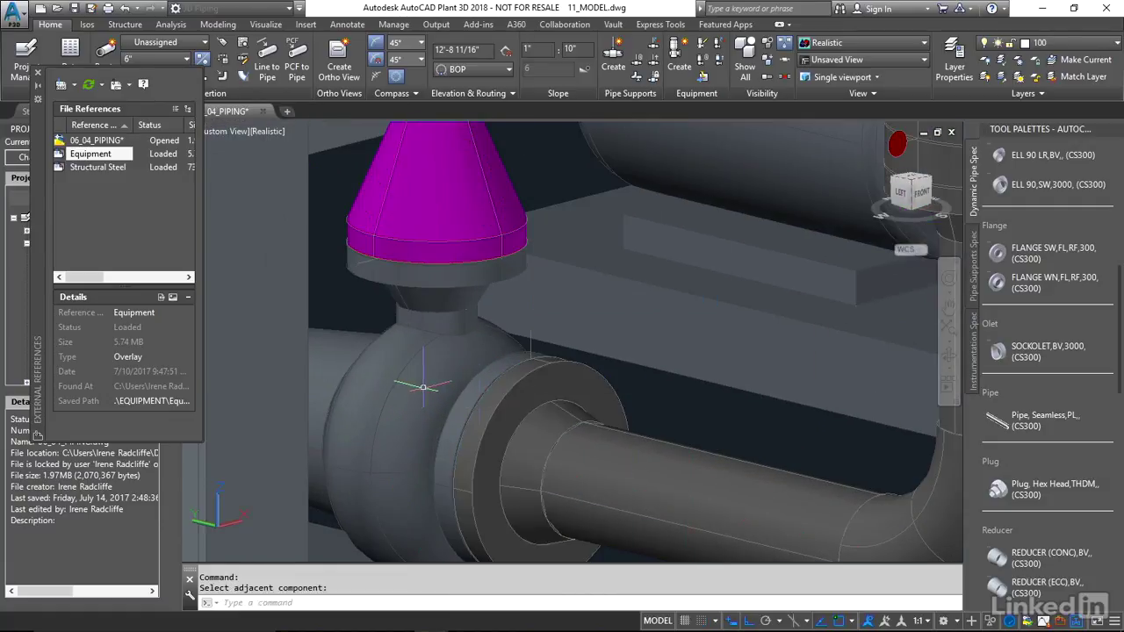
scroll(540, 404, "down", 4)
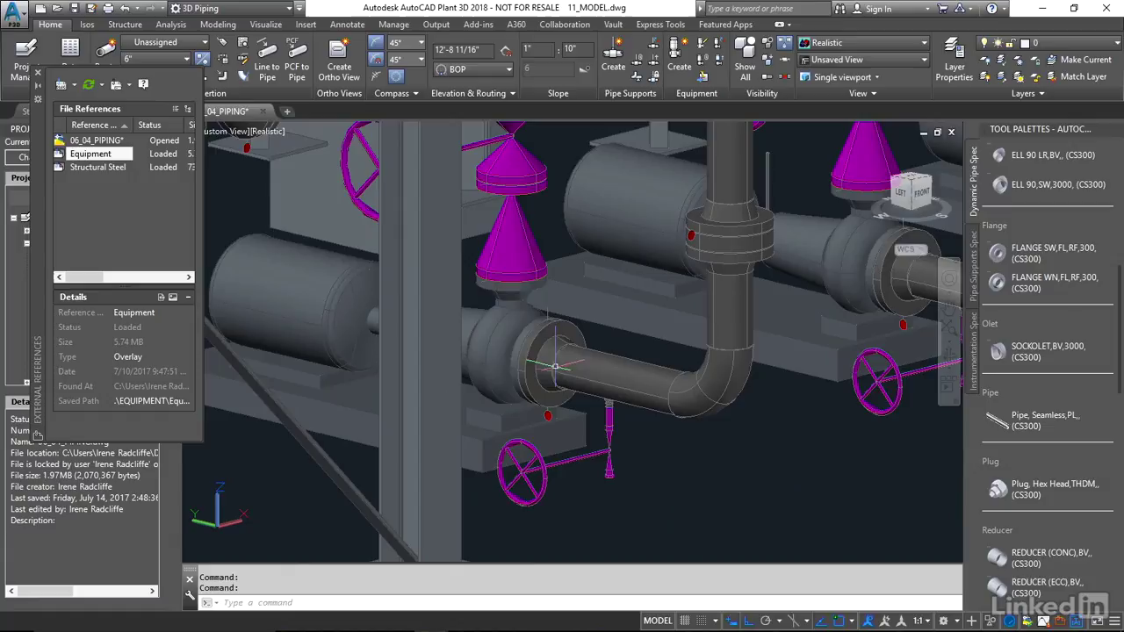
Connect the elbow's flange under the vertical tank to the tank's bottom nozzle.
mouse_move(572, 299)
middle_mouse_down("shift")
mouse_move(526, 298)
mouse_move(561, 307)
middle_mouse_up("shift")
middle_click_drag(488, 302, 595, 495)
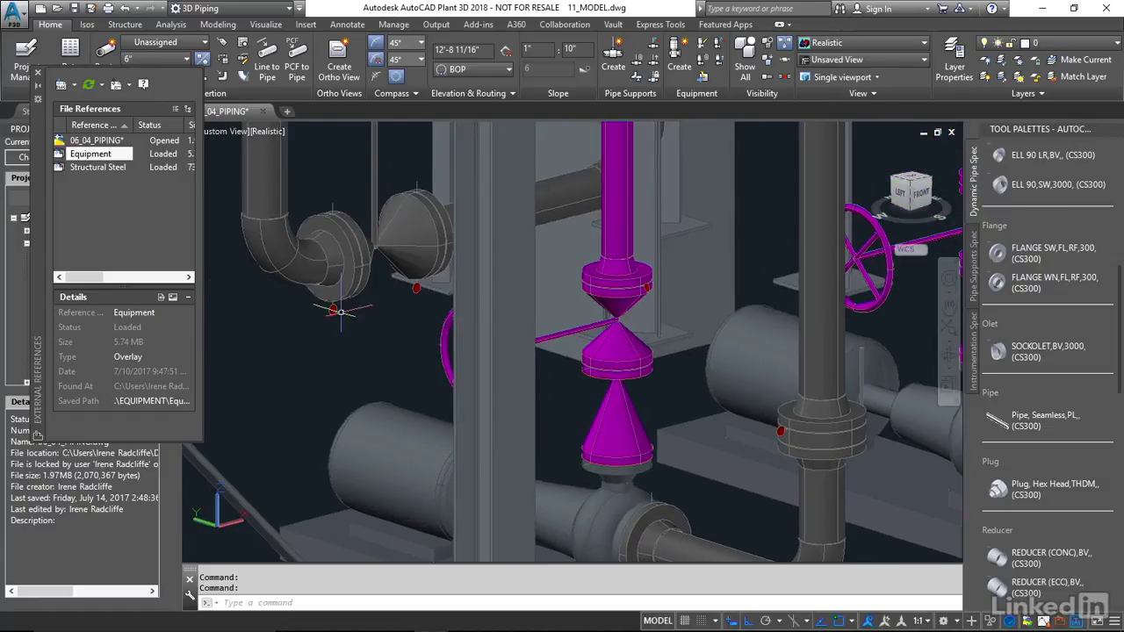
middle_click_drag(341, 306, 597, 331, "shift")
scroll(469, 331, "down", 6)
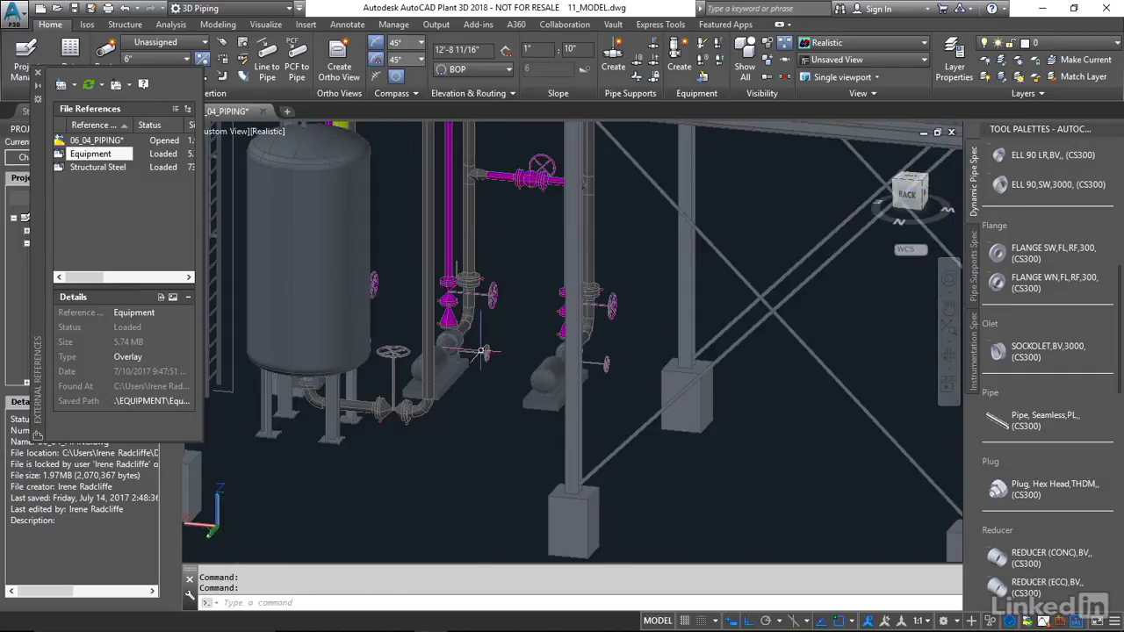
middle_click_drag(342, 395, 451, 391)
scroll(451, 393, "up", 5)
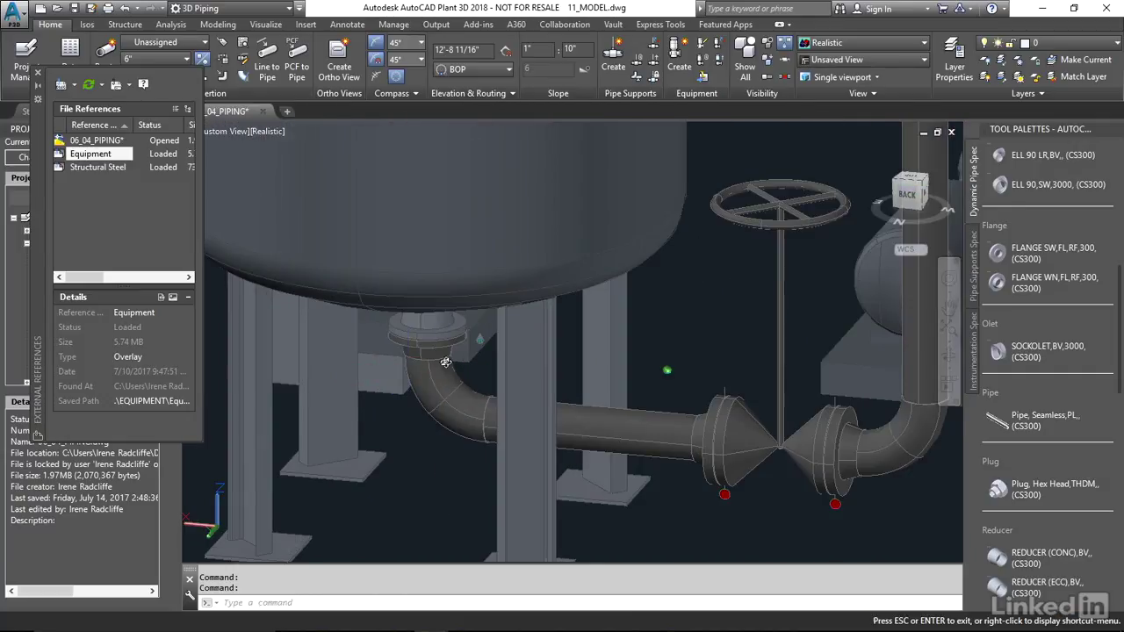
middle_click_drag(664, 371, 667, 371, "shift")
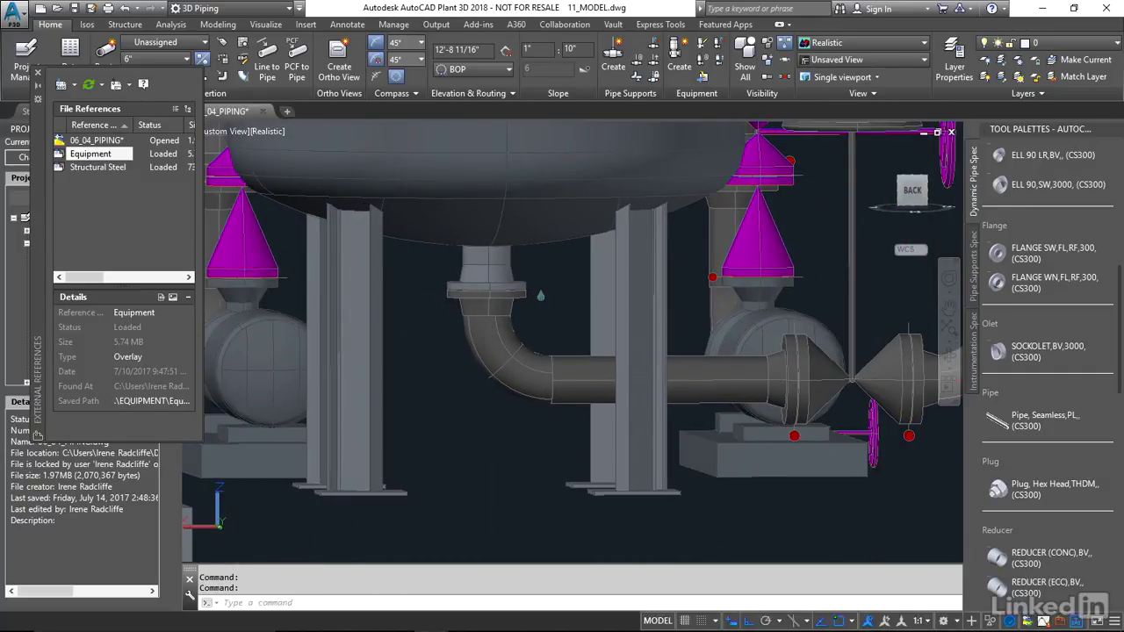
right_click(487, 307)
left_click(561, 288)
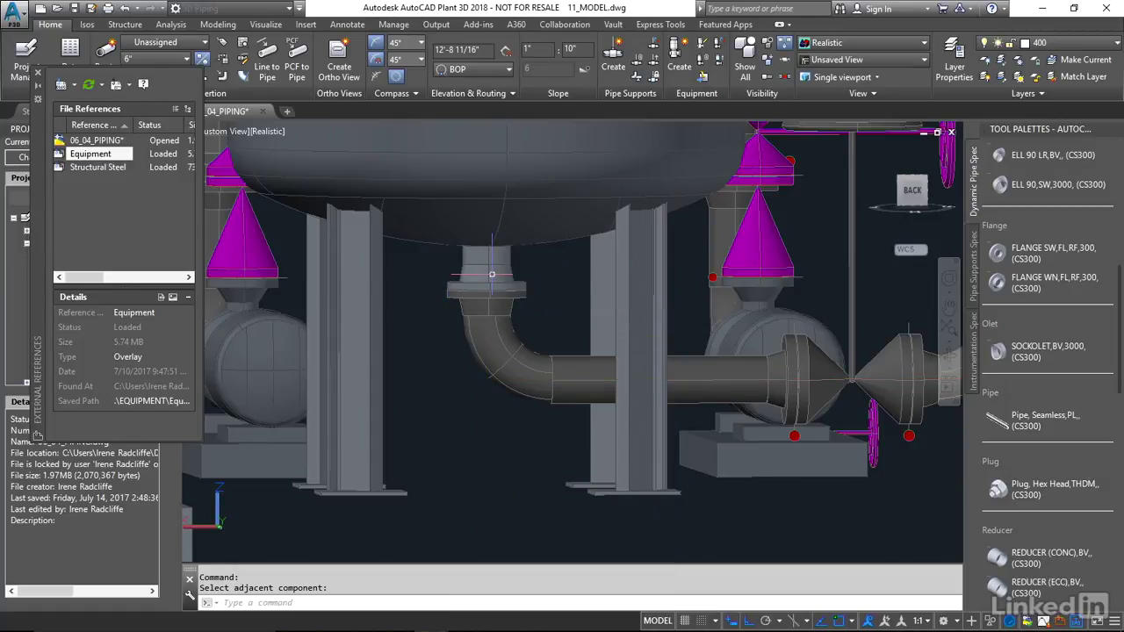
Attach the 06_04A_PIPING drawing from the Plant 3D Models folder as an overlay external reference with a relative path.
scroll(538, 379, "down", 3)
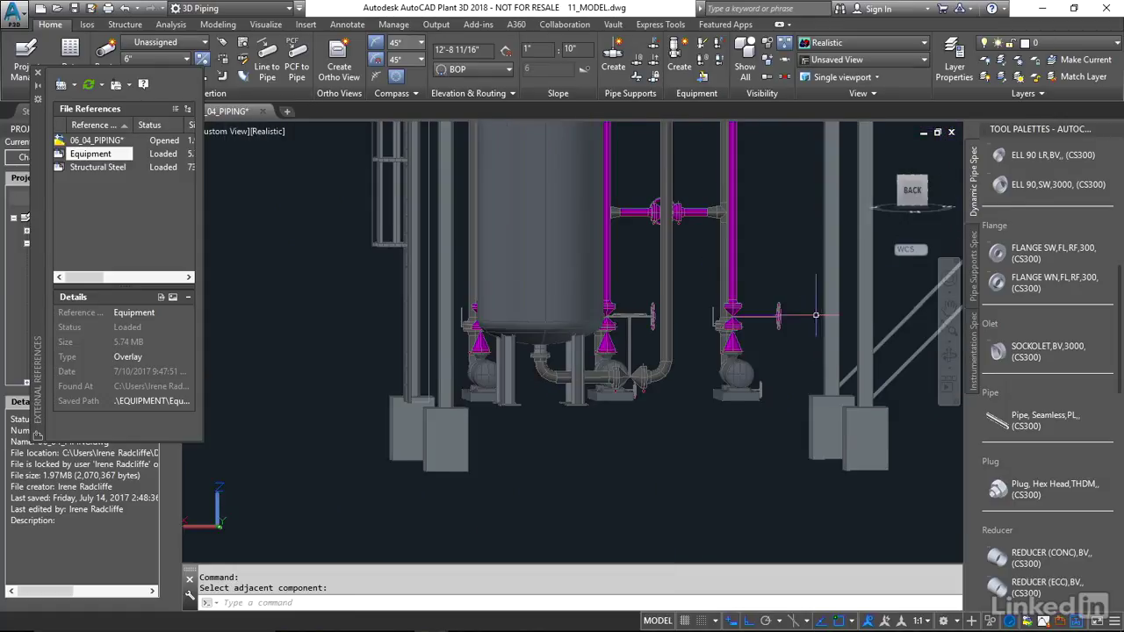
middle_click_drag(815, 313, 404, 387)
scroll(597, 309, "down", 1)
middle_click_drag(684, 262, 597, 445)
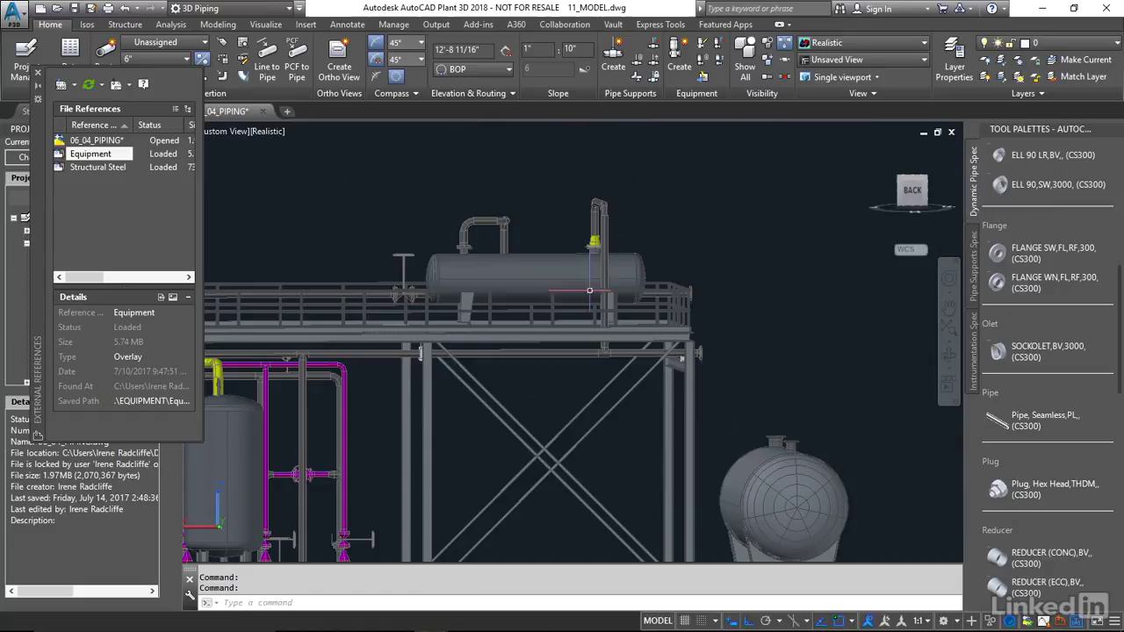
middle_click_drag(589, 289, 607, 347, "shift")
middle_click_drag(432, 390, 637, 301)
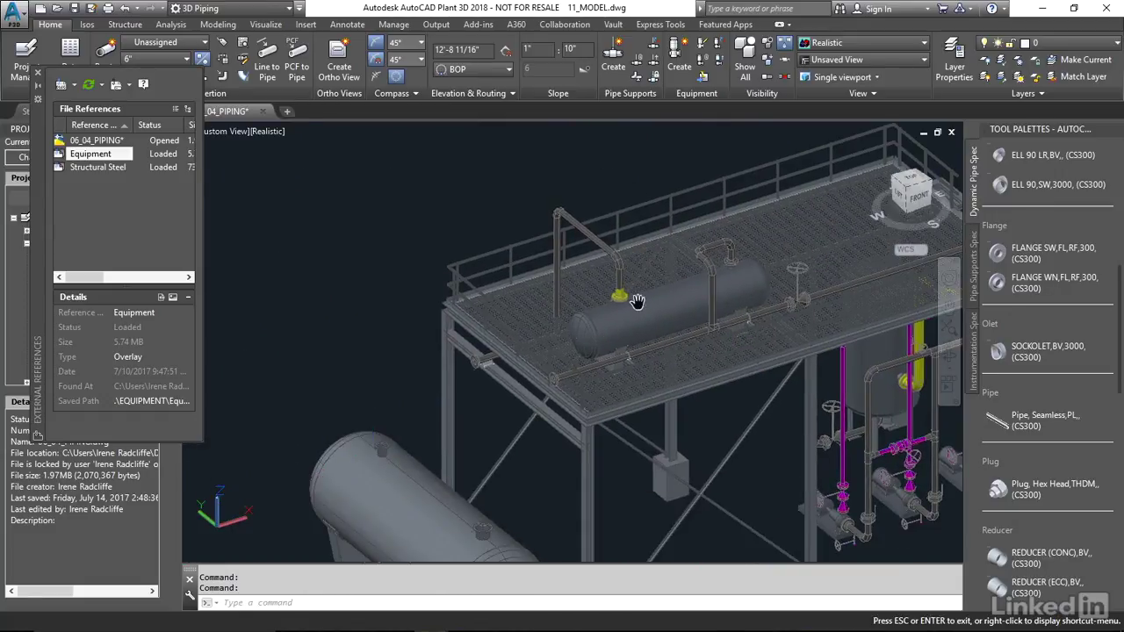
middle_click_drag(546, 373, 421, 351, "shift")
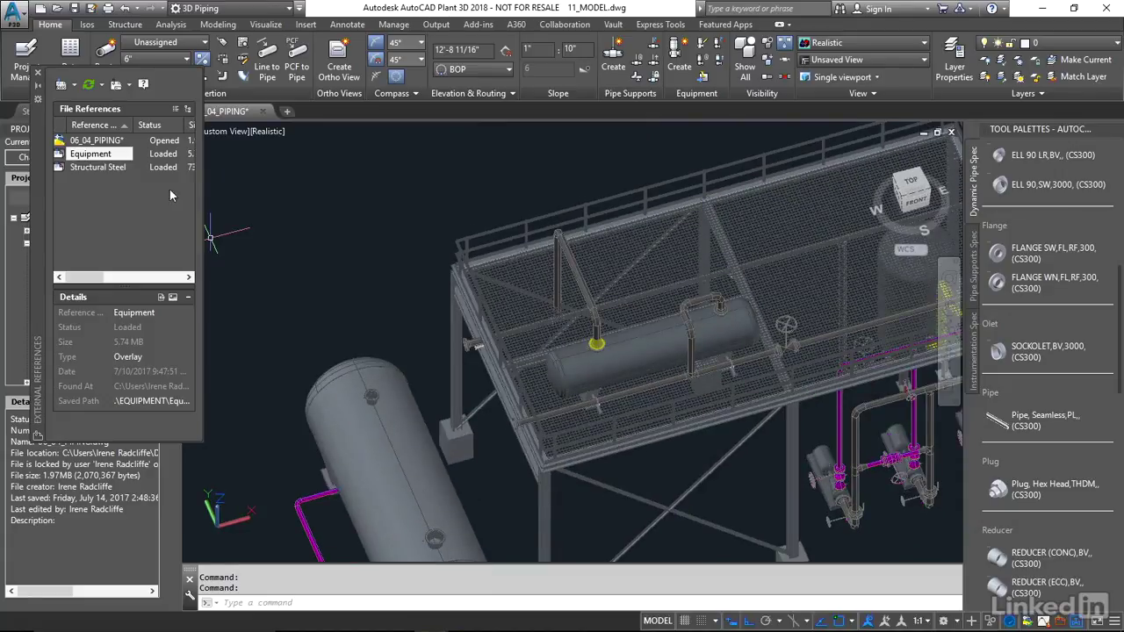
left_click(62, 85)
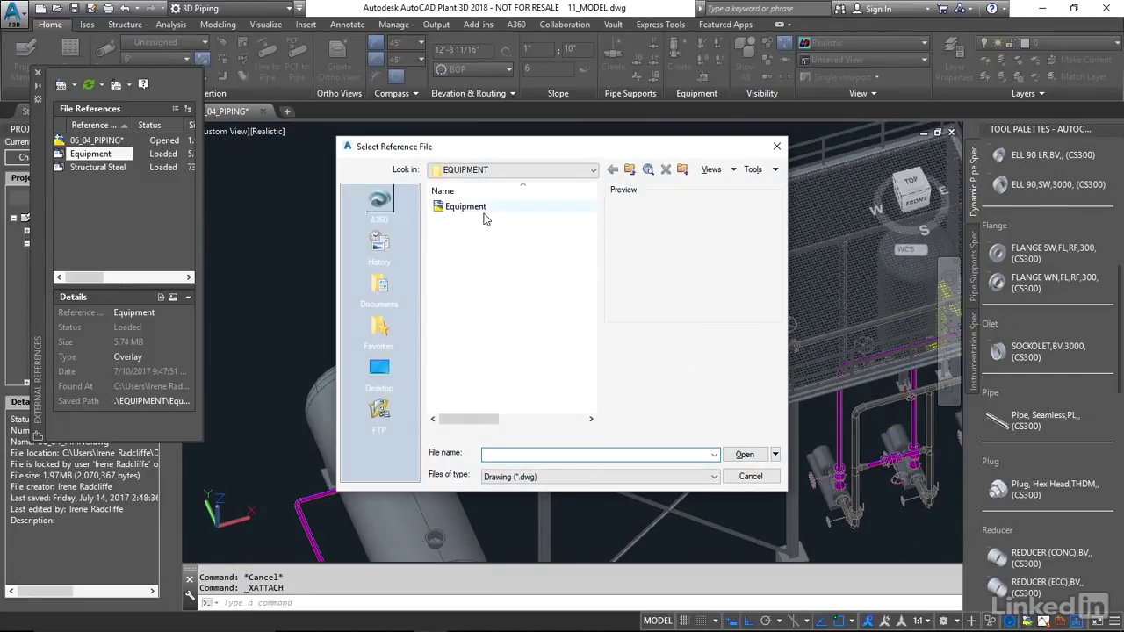
left_click(630, 169)
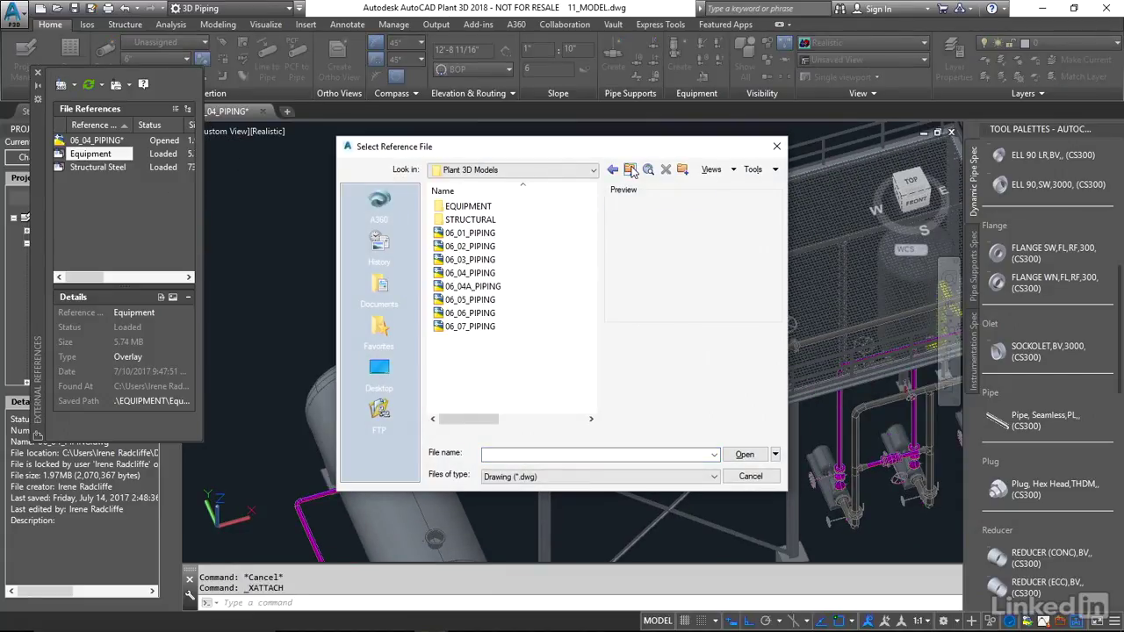
left_click(451, 289)
left_click(744, 453)
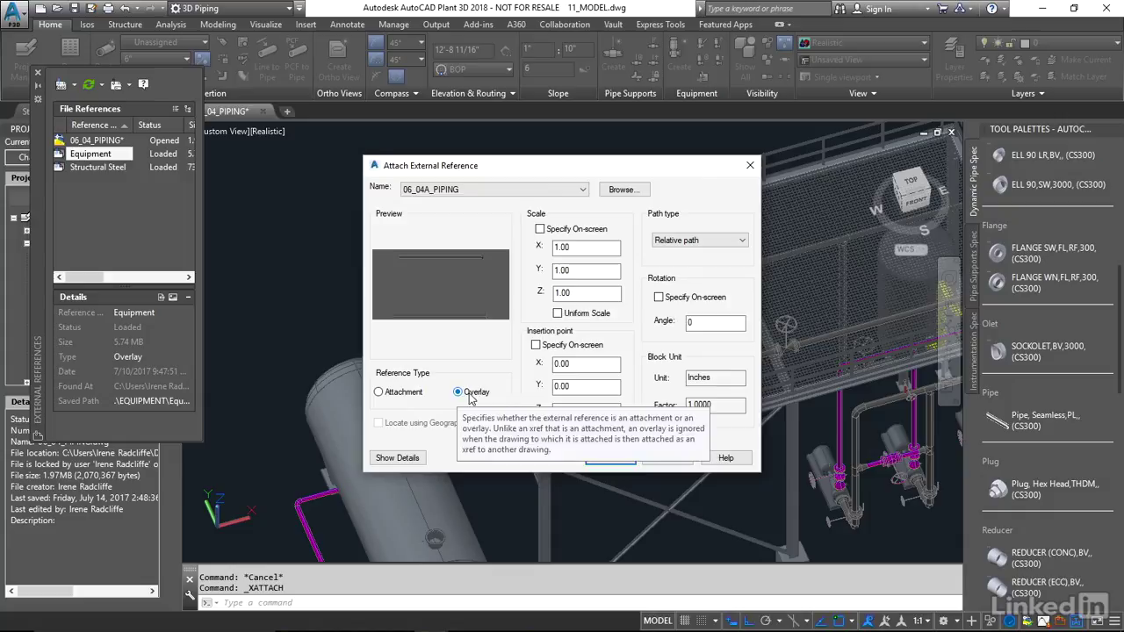
left_click(610, 457)
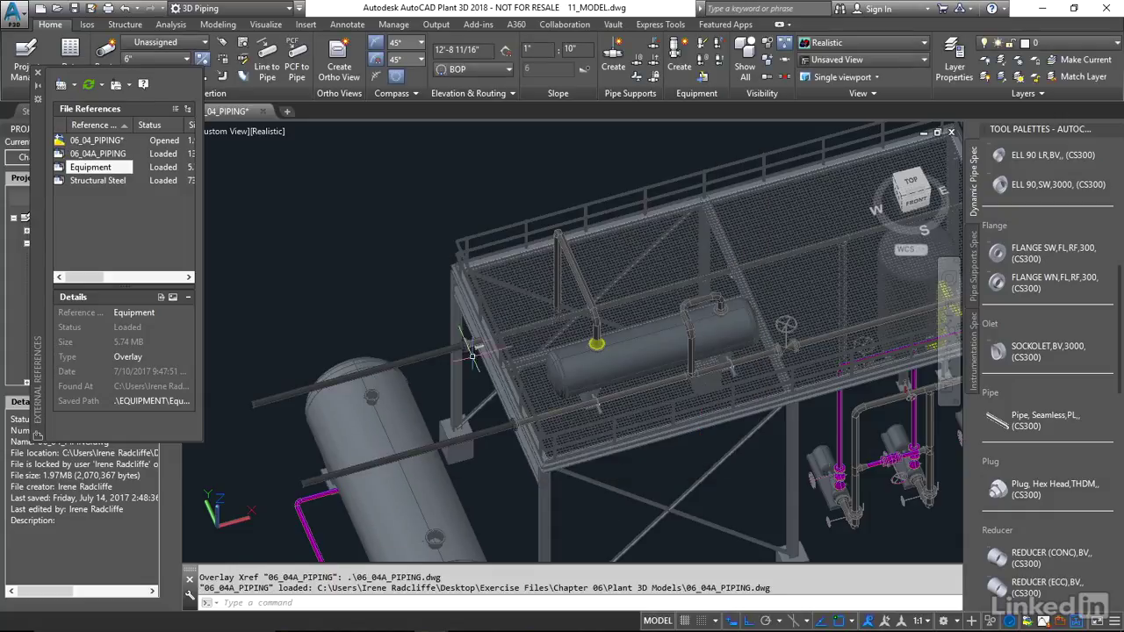
Connect the northern horizontal pipe's flange at the platform's west edge to the adjacent flange of the 06_04A_PIPING reference.
left_click(910, 188)
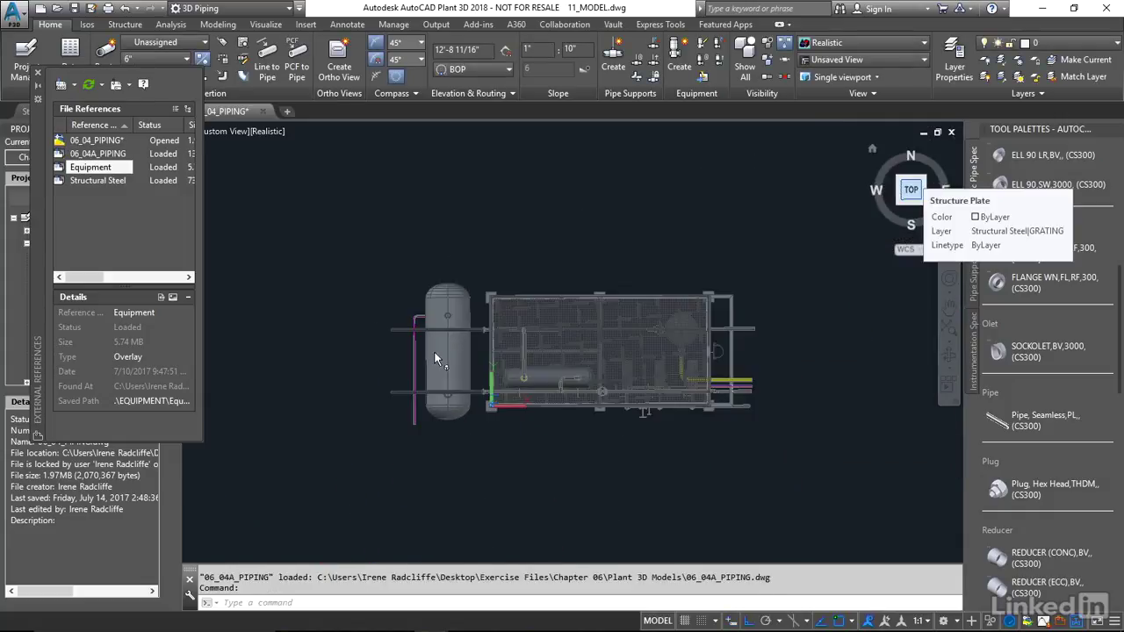
scroll(439, 369, "up", 10)
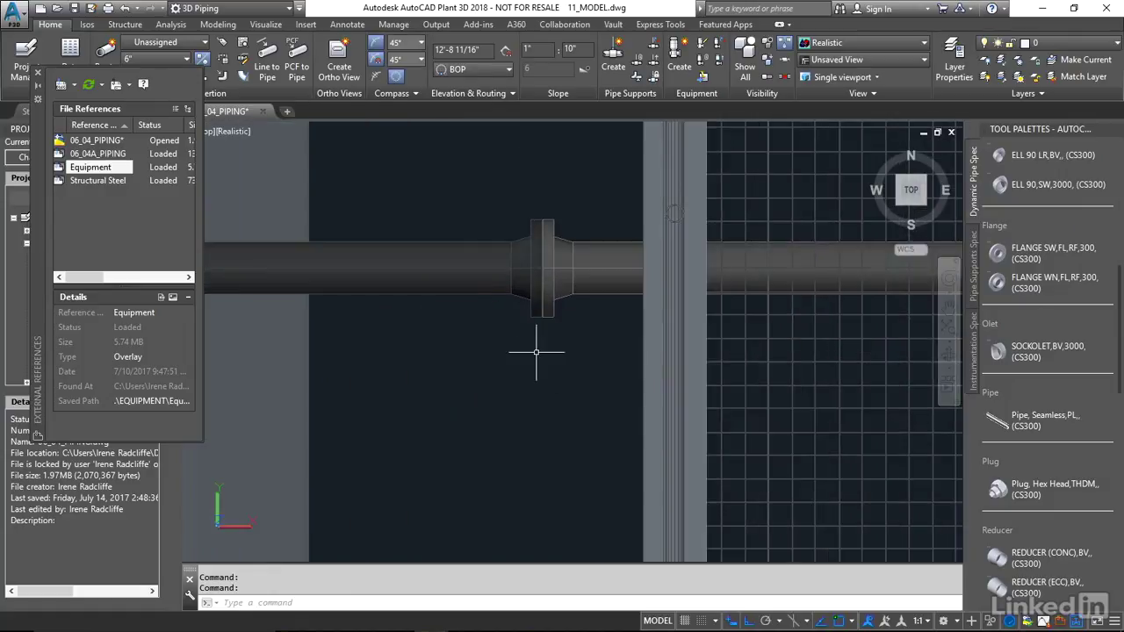
scroll(554, 365, "up", 5)
middle_click_drag(554, 365, 532, 511)
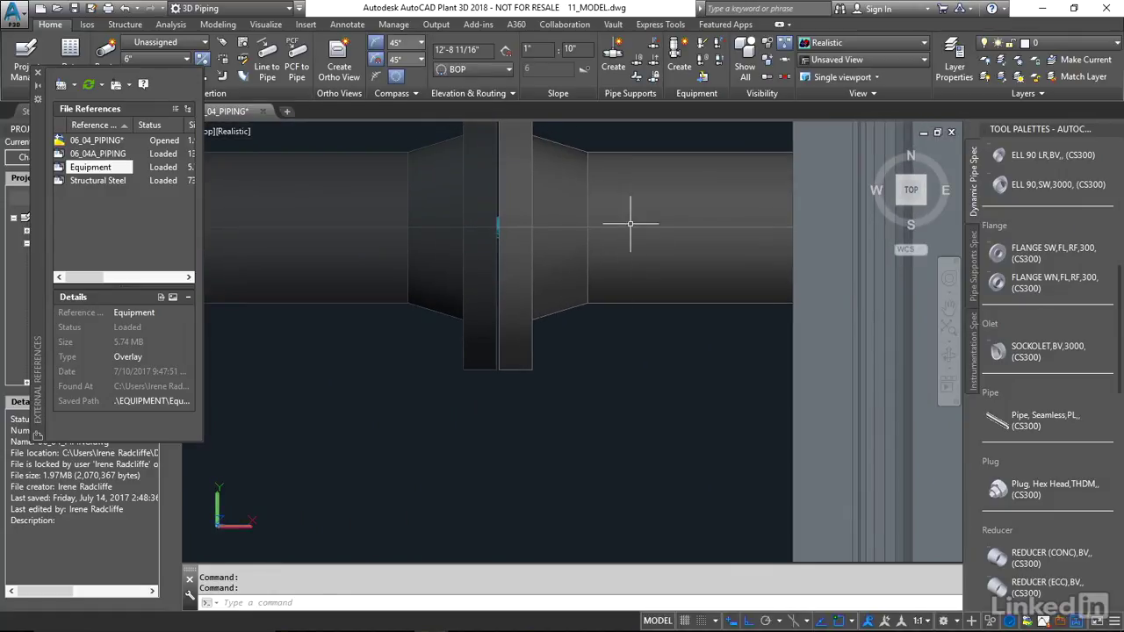
scroll(572, 439, "down", 3)
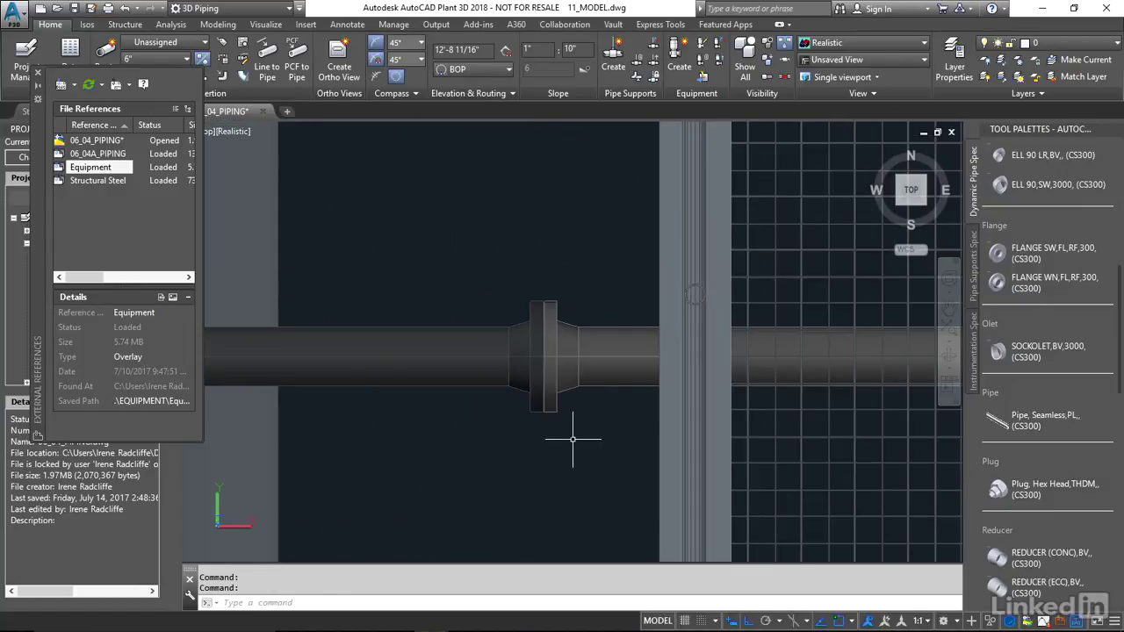
scroll(561, 356, "up", 2)
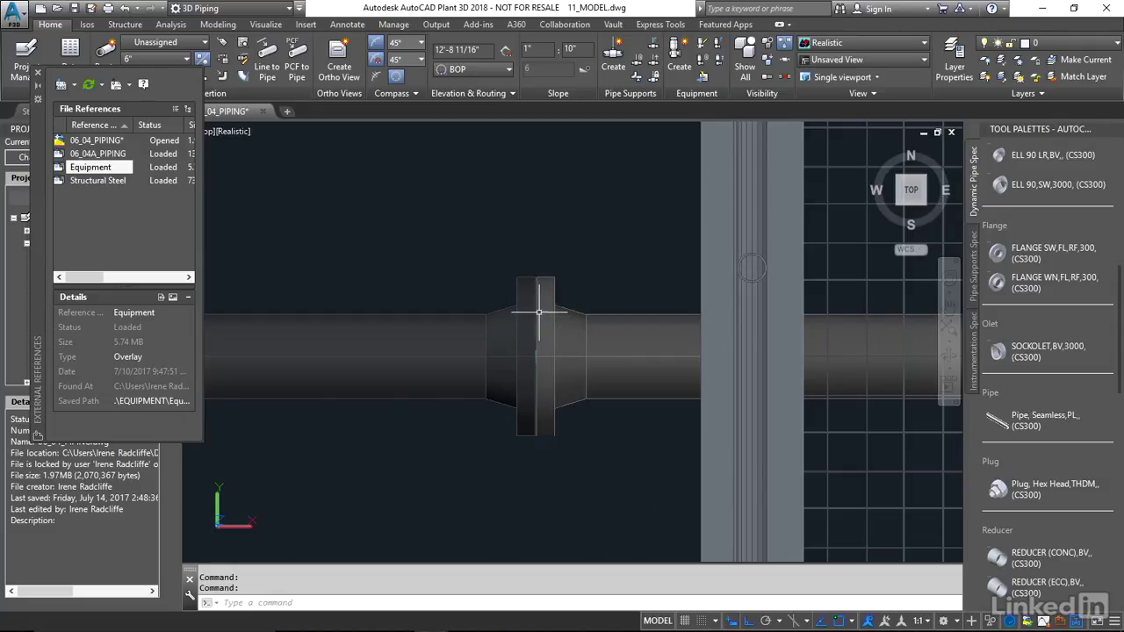
left_click(538, 312)
right_click(546, 313)
left_click(588, 300)
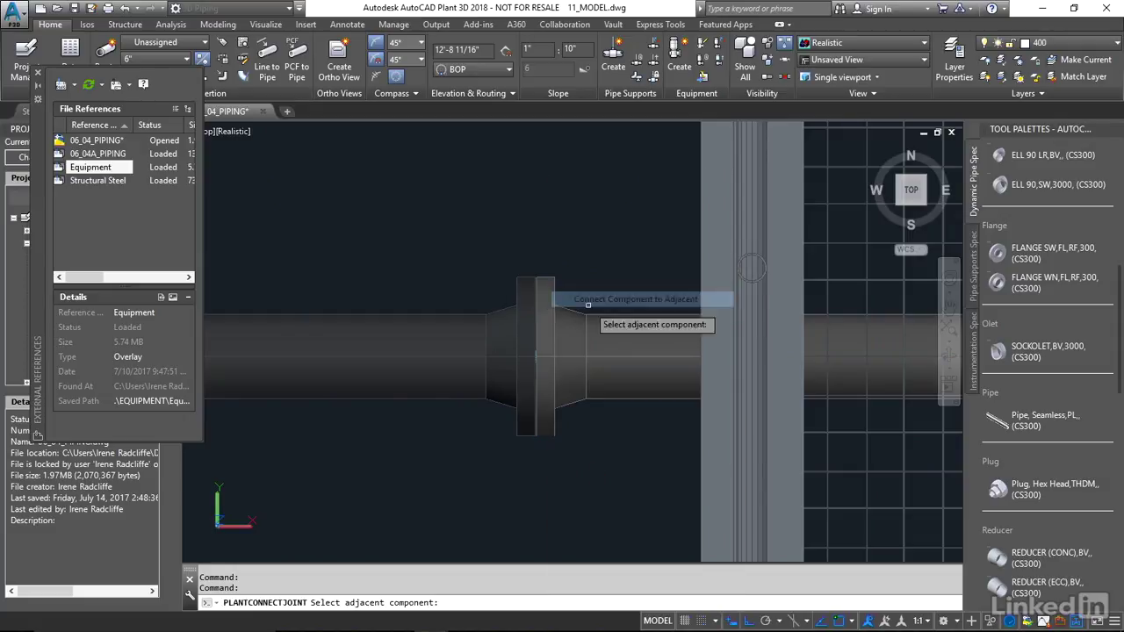
left_click(517, 293)
scroll(553, 351, "up", 5)
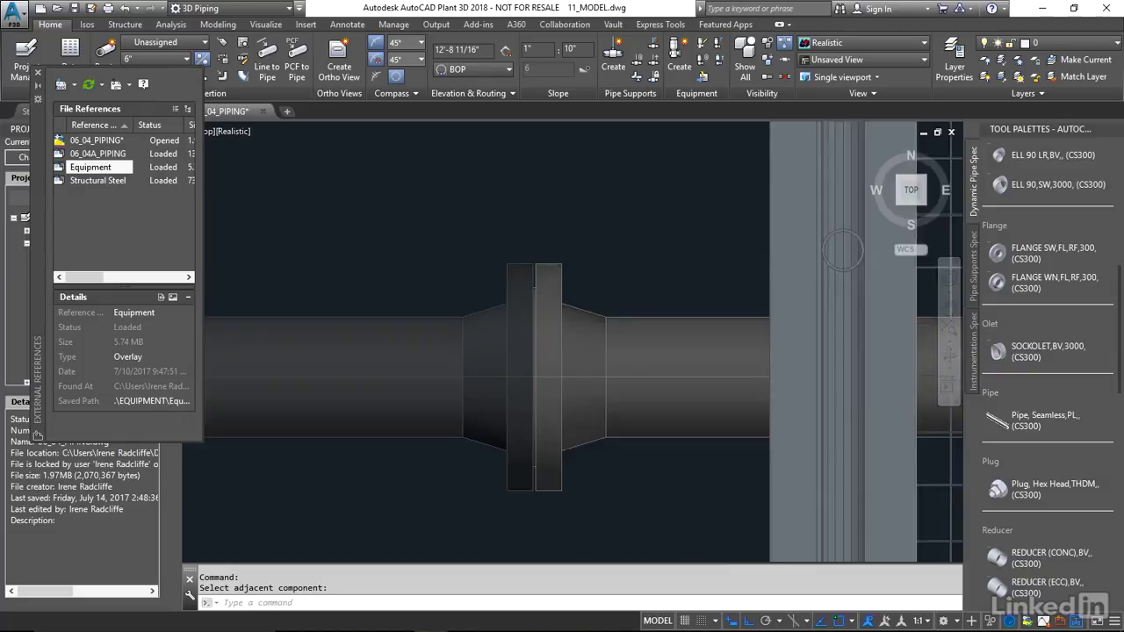
Connect the southern horizontal pipe's flange at the platform's west edge to the adjacent flange of the 06_04A_PIPING reference.
scroll(542, 304, "down", 5)
scroll(545, 318, "down", 1)
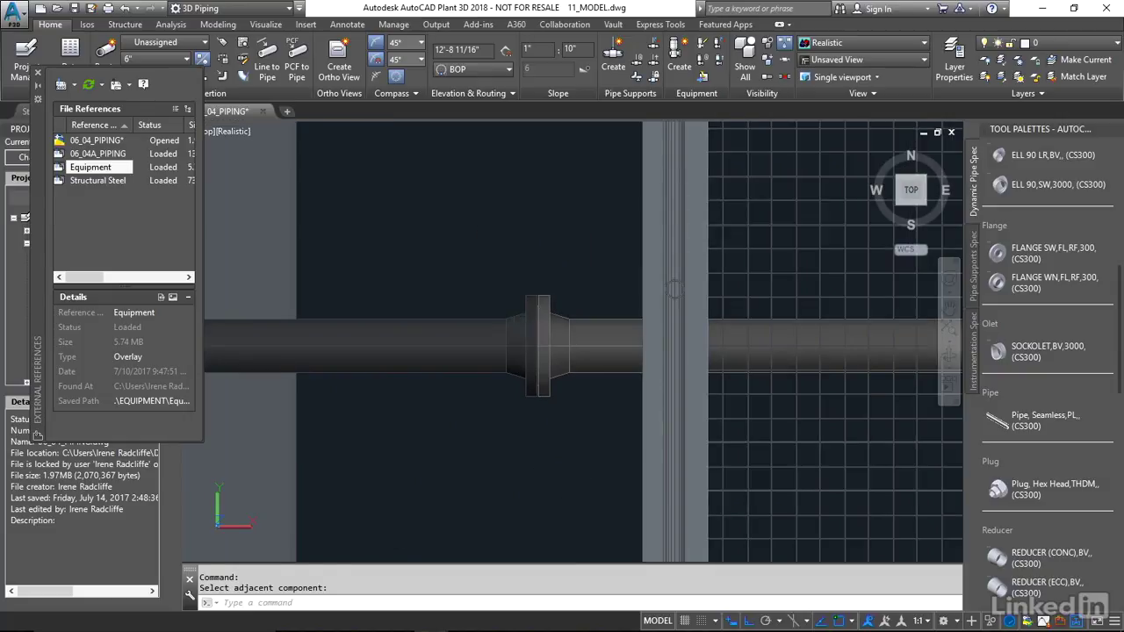
middle_click_drag(568, 543, 584, 359)
scroll(585, 359, "down", 1)
middle_click_drag(550, 473, 542, 205)
middle_click_drag(518, 549, 514, 259)
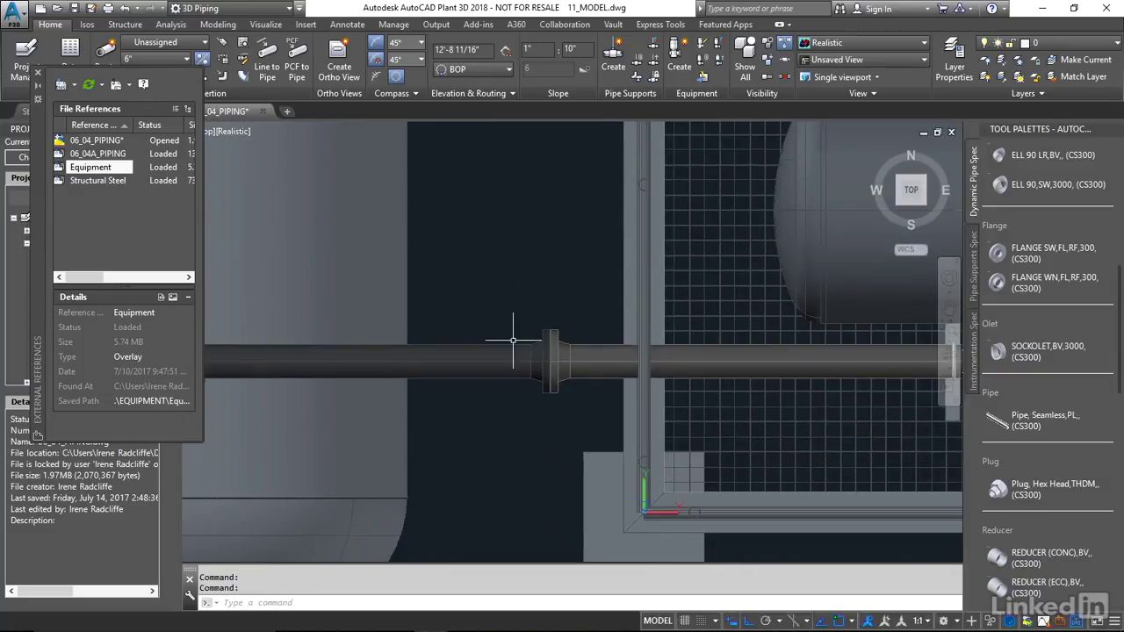
middle_click_drag(584, 357, 584, 273)
scroll(586, 247, "up", 5)
right_click(483, 323)
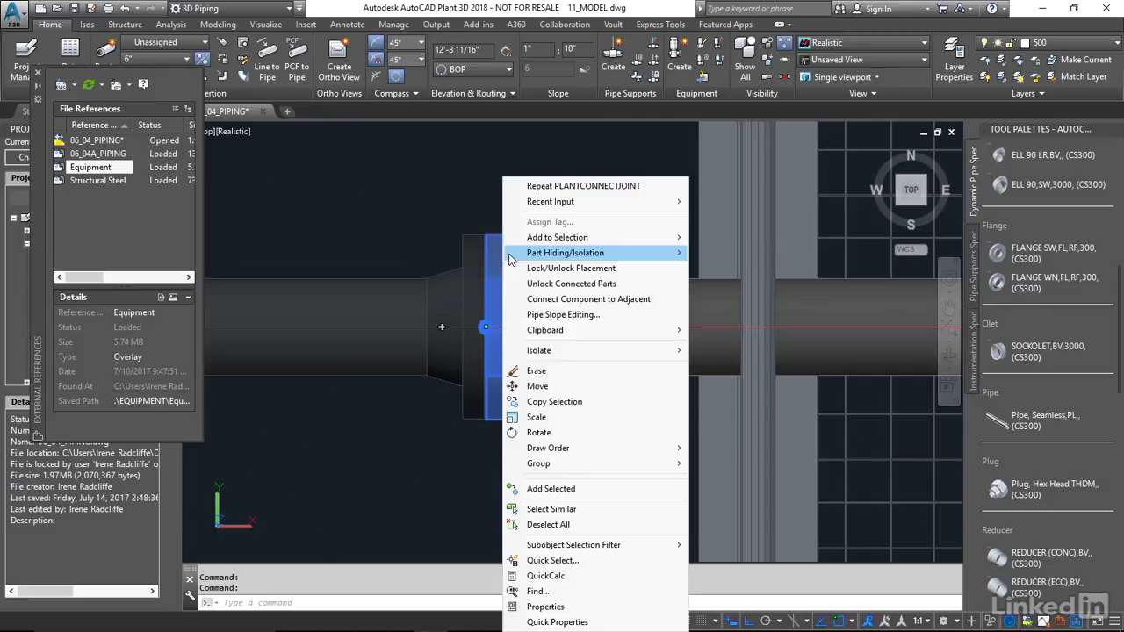
left_click(561, 276)
left_click(463, 243)
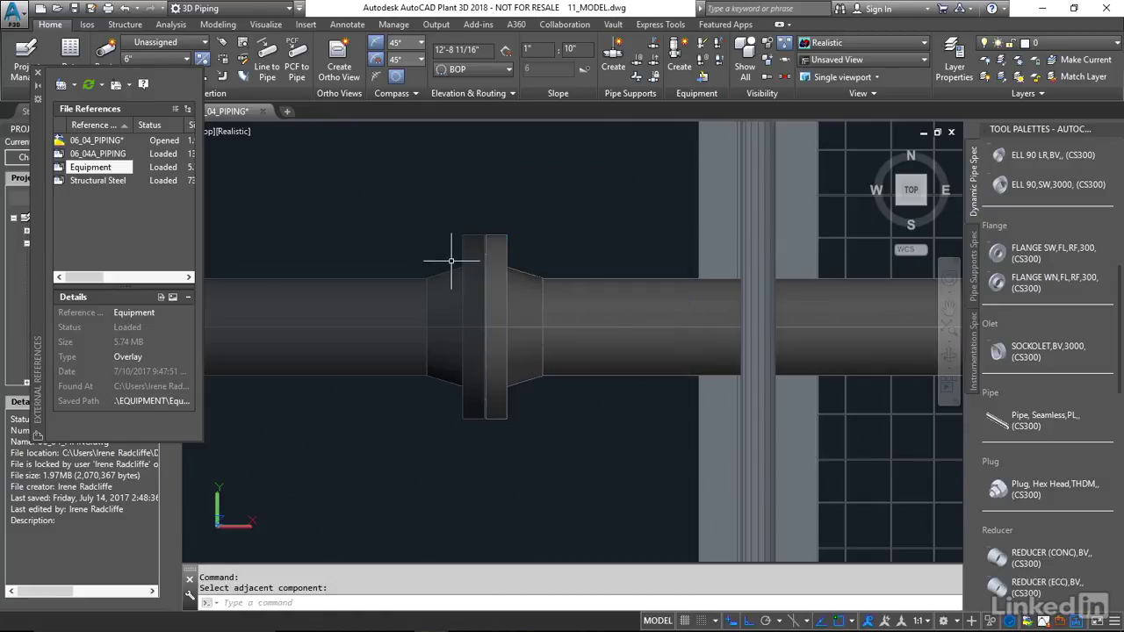
Examine the horizontal vessel's top nozzle and the open-ended pipe above it, selecting each to check its external reference.
scroll(474, 295, "down", 5)
middle_click_drag(482, 306, 602, 336)
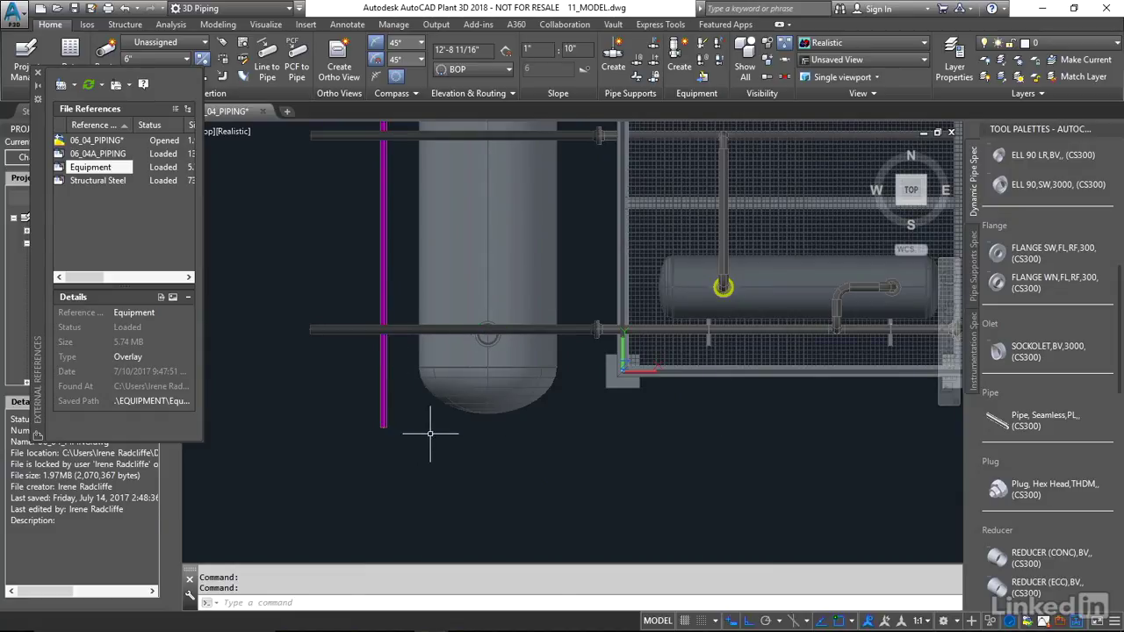
middle_click_drag(439, 447, 548, 316, "shift")
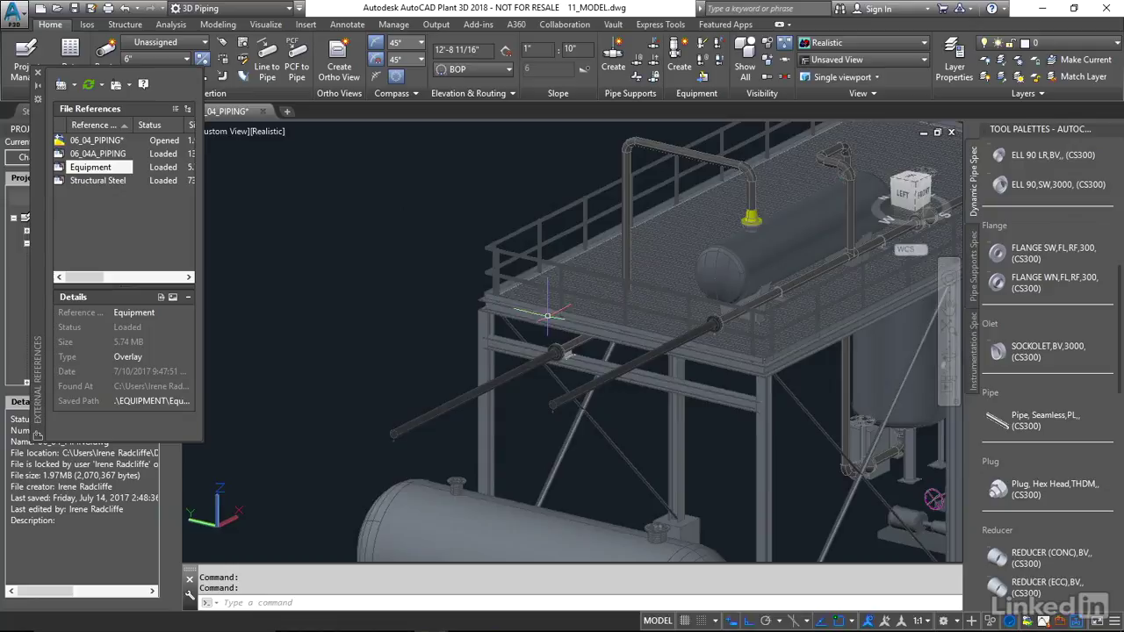
middle_click_drag(512, 496, 500, 307)
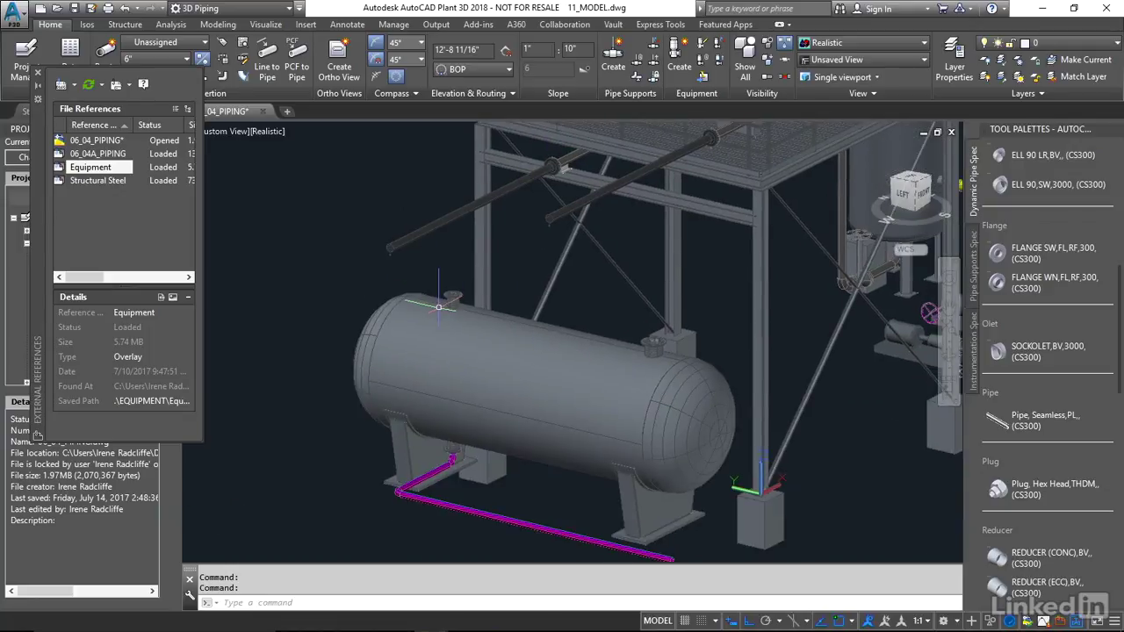
scroll(390, 311, "up", 5)
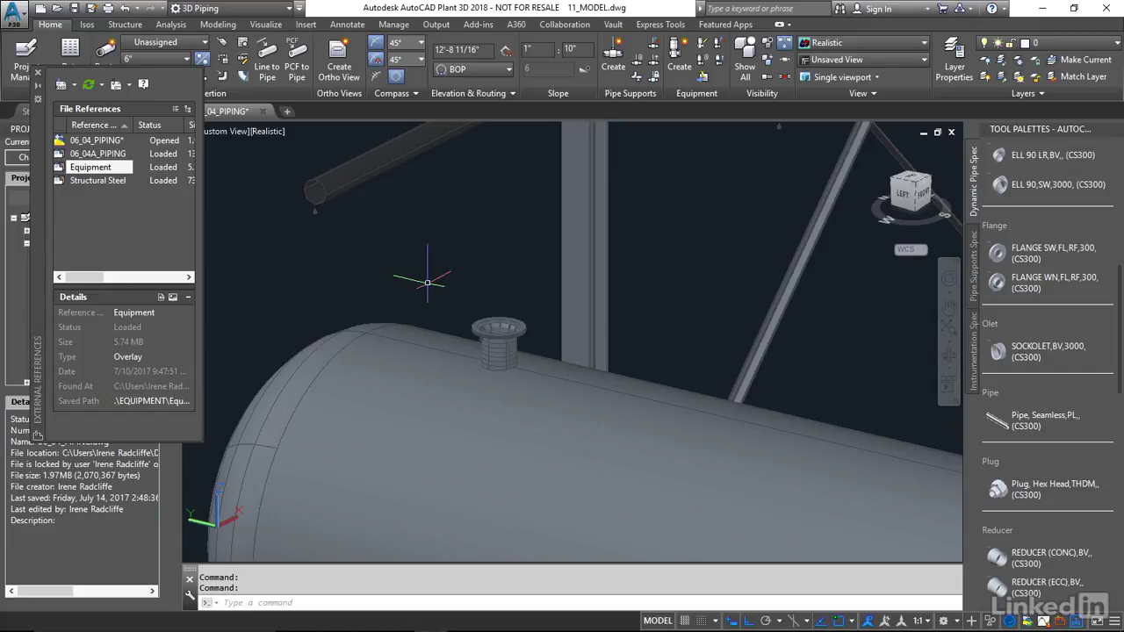
left_click(469, 394)
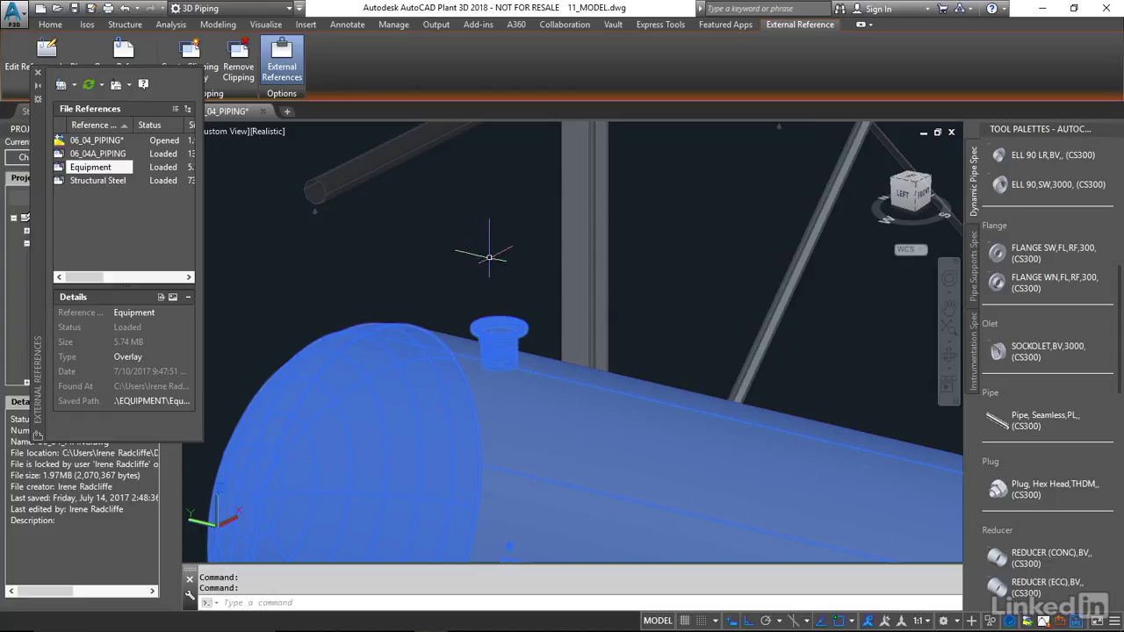
middle_click_drag(483, 211, 477, 290)
key("Escape")
left_click(330, 249)
scroll(491, 315, "down", 1)
key("Escape")
Dock the External References palette above the Project Manager.
scroll(481, 334, "up", 3)
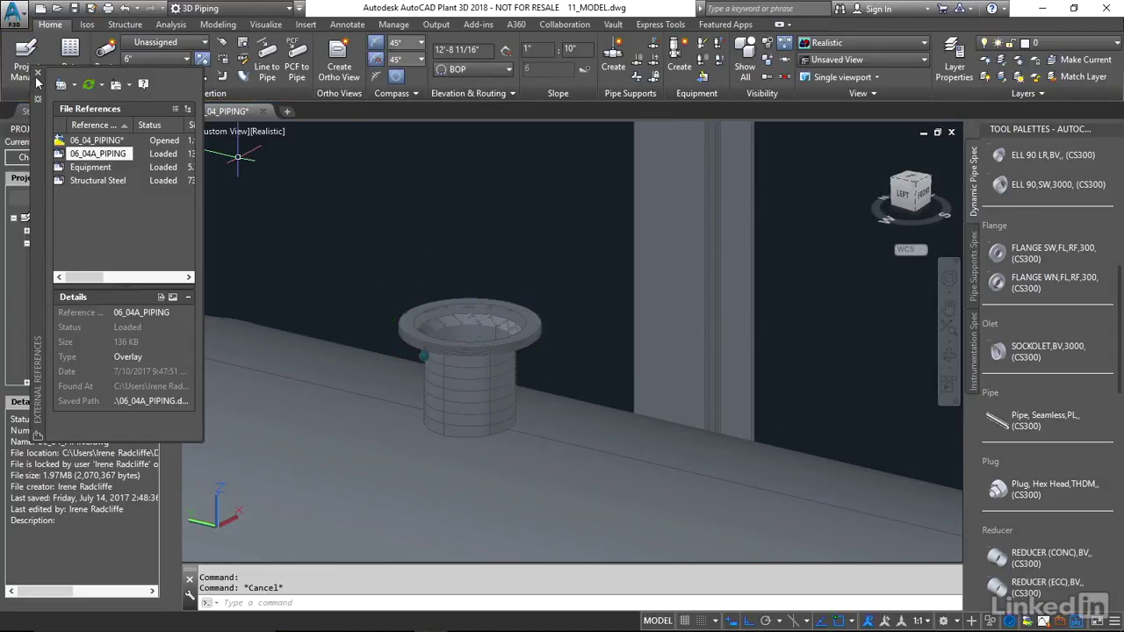
left_click_drag(37, 122, 26, 149)
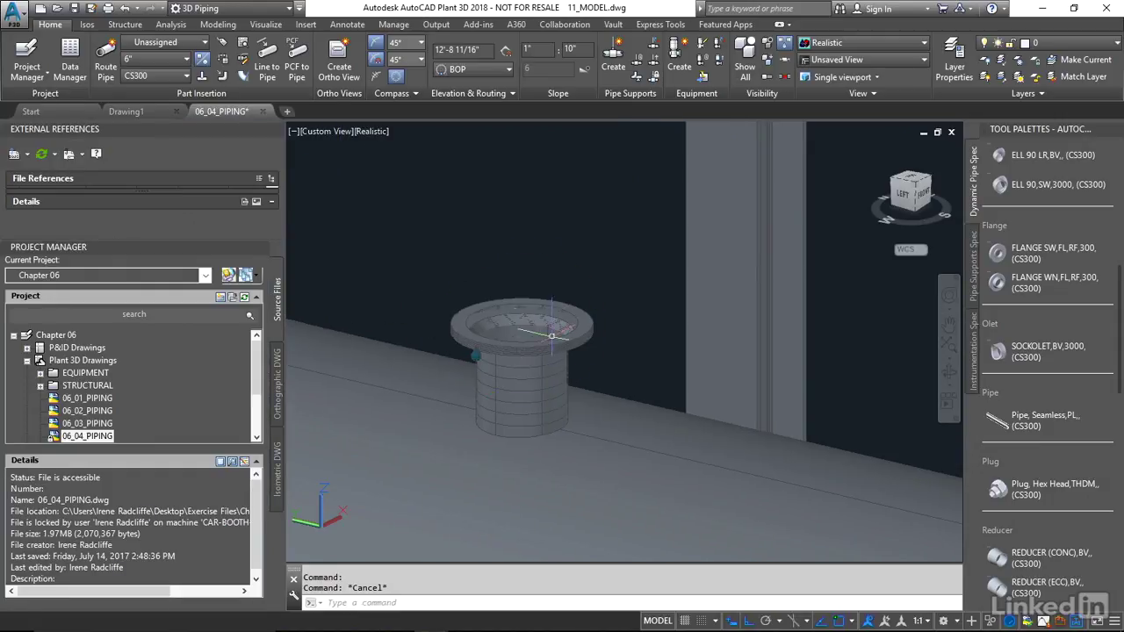
Route a 6" CS300 pipe with PLANTPIPEADD from the horizontal vessel's top nozzle up to about 15'-0 3/4" elevation, then horizontally through a 90° elbow.
mouse_move(547, 308)
type("PLANT")
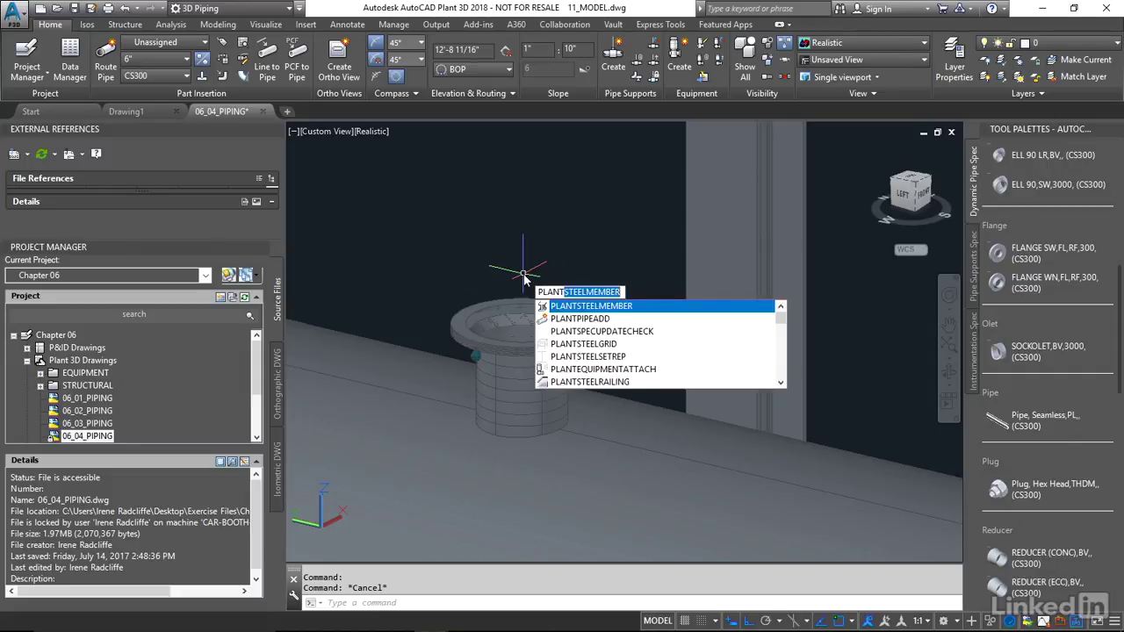
type("pipead")
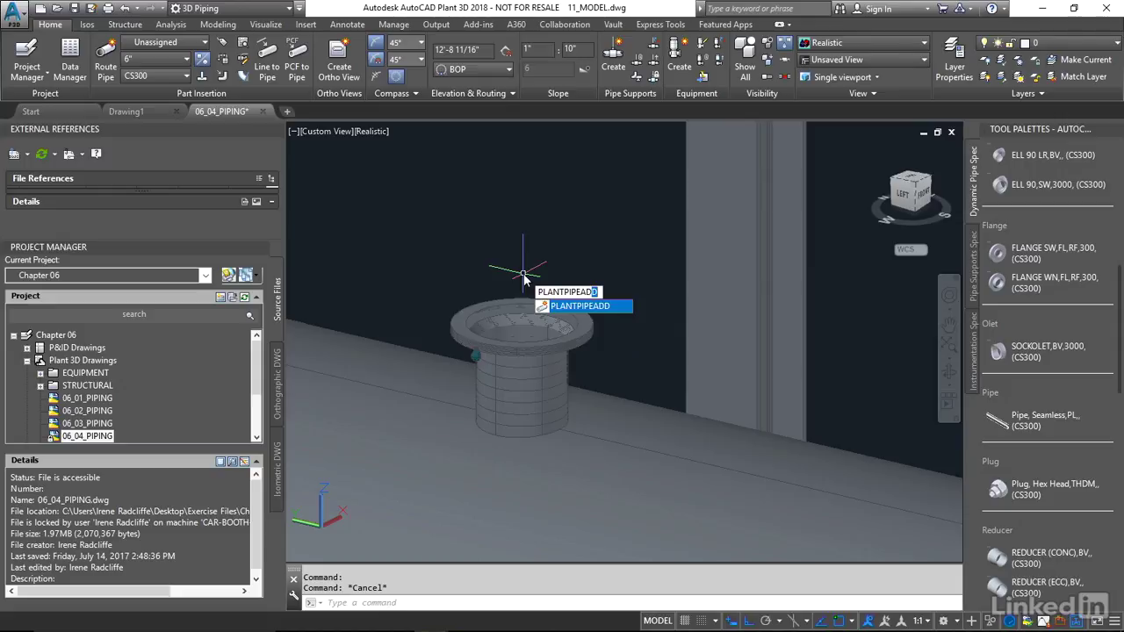
key("Return")
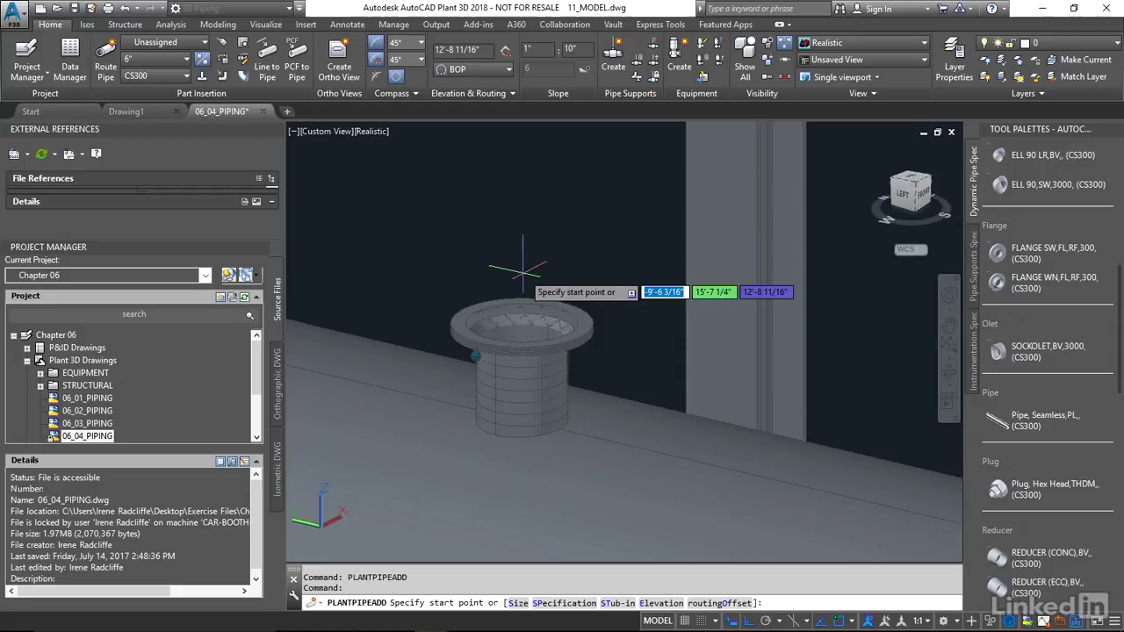
left_click(522, 322)
scroll(527, 319, "down", 2)
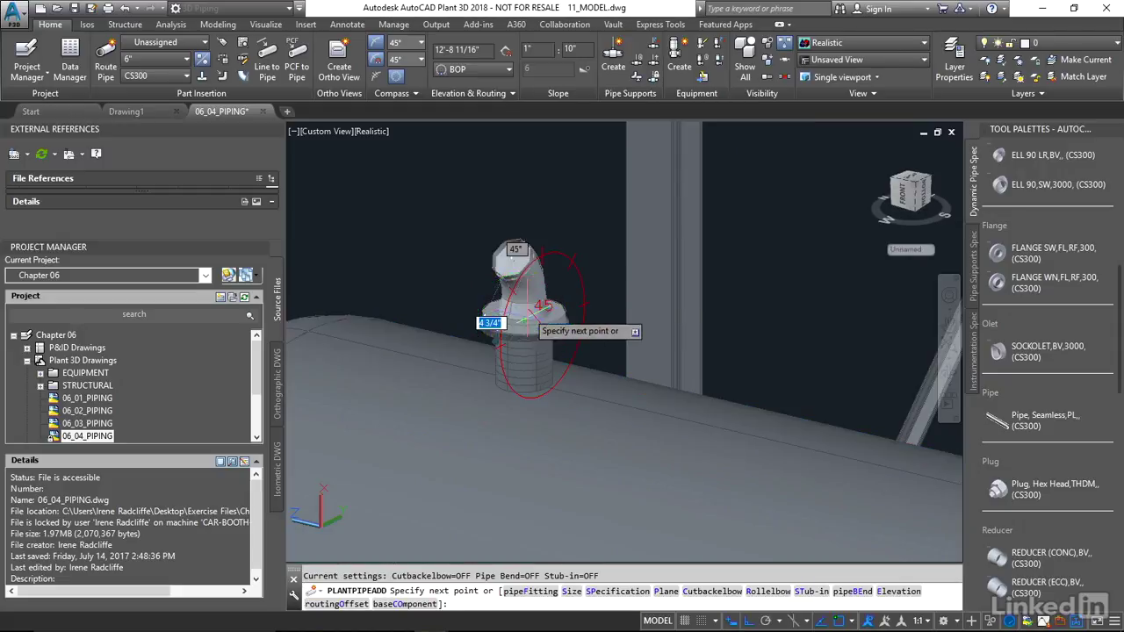
middle_click_drag(532, 214, 520, 362)
left_click(544, 219)
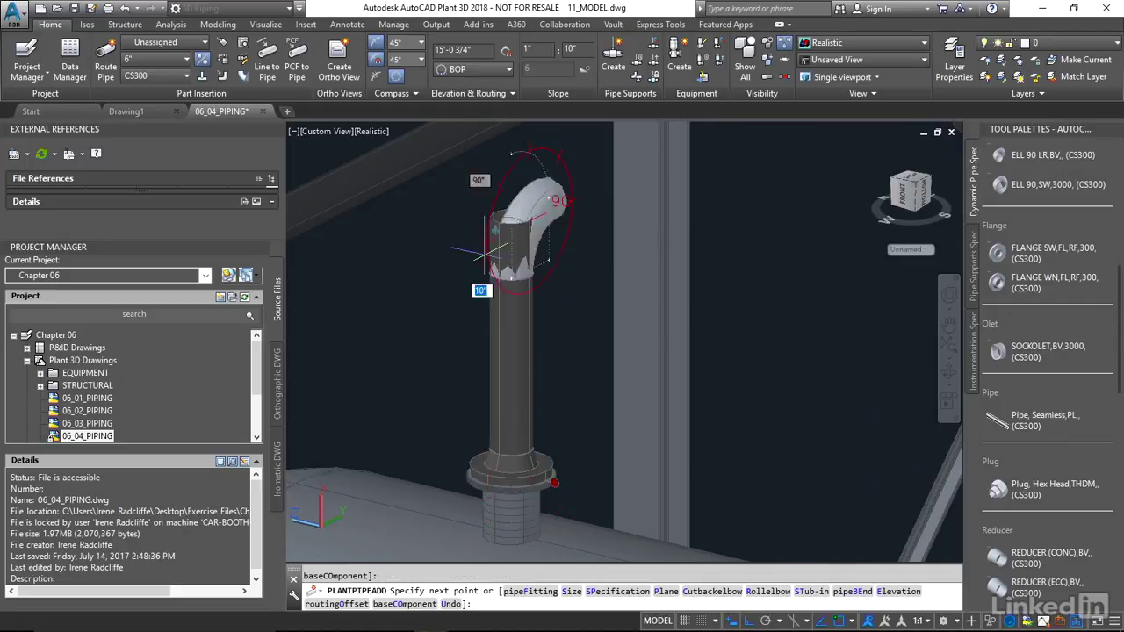
scroll(373, 333, "down", 4)
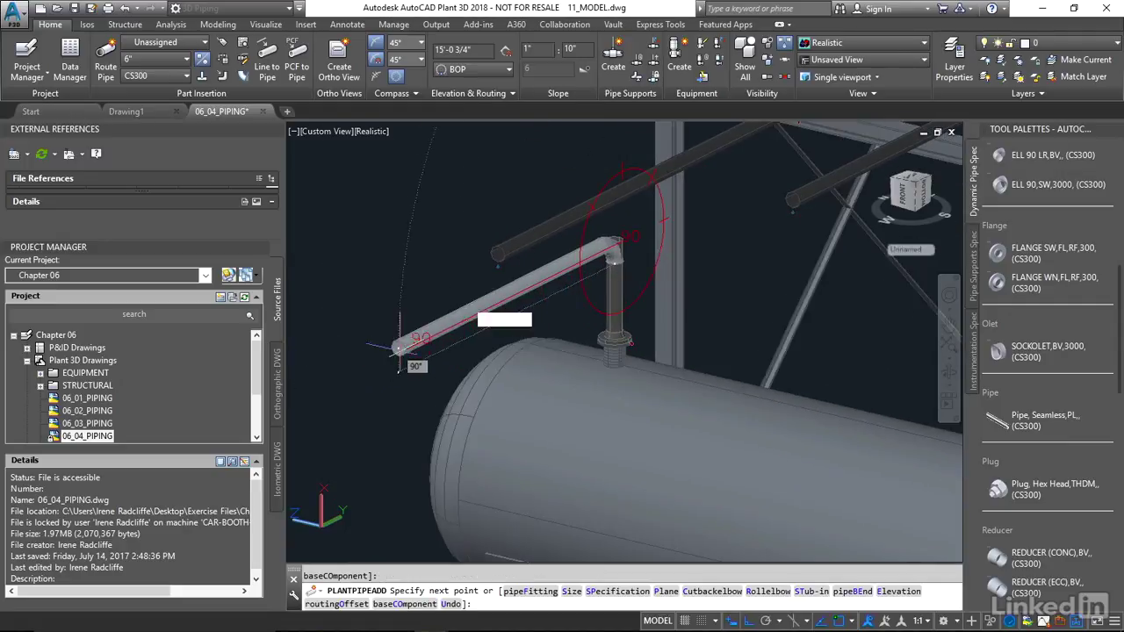
left_click(399, 349)
key("Return")
Examine the joint between the new pipe's flange and the horizontal vessel's top nozzle.
scroll(622, 345, "up", 5)
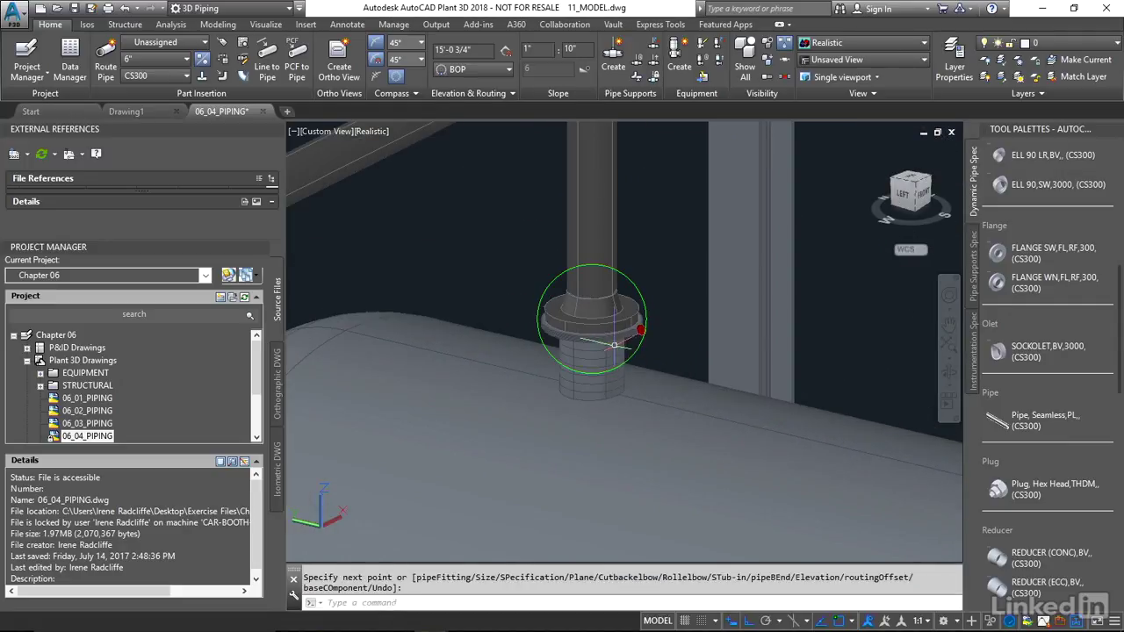
middle_click_drag(614, 345, 687, 297, "shift")
scroll(622, 327, "up", 2)
scroll(618, 324, "up", 6)
scroll(687, 297, "down", 5)
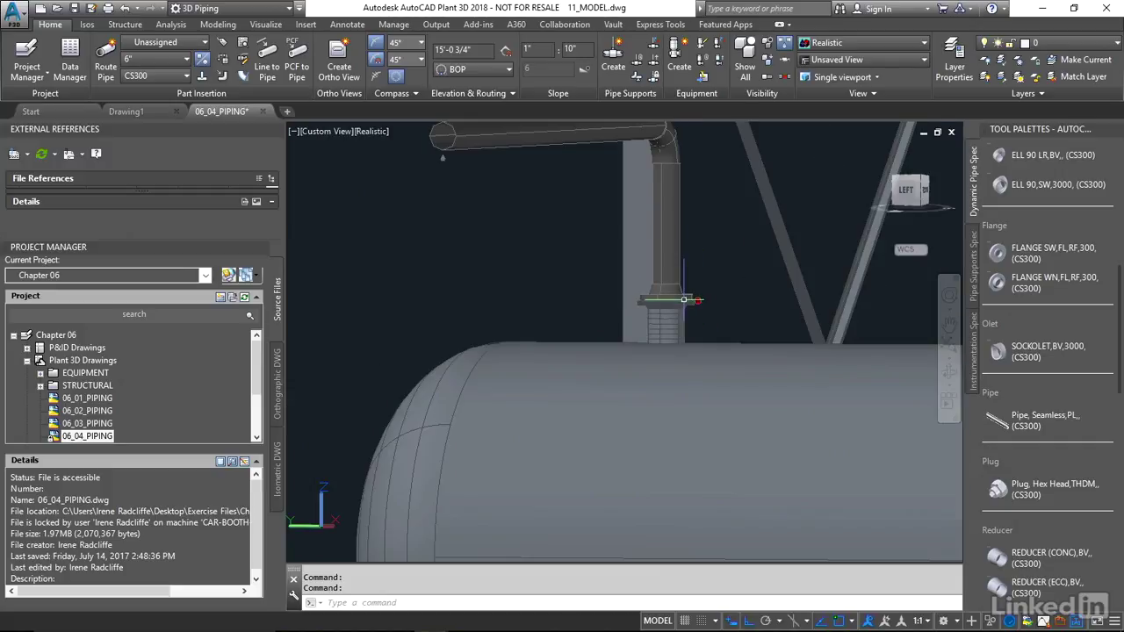
middle_click_drag(685, 255, 689, 275, "shift")
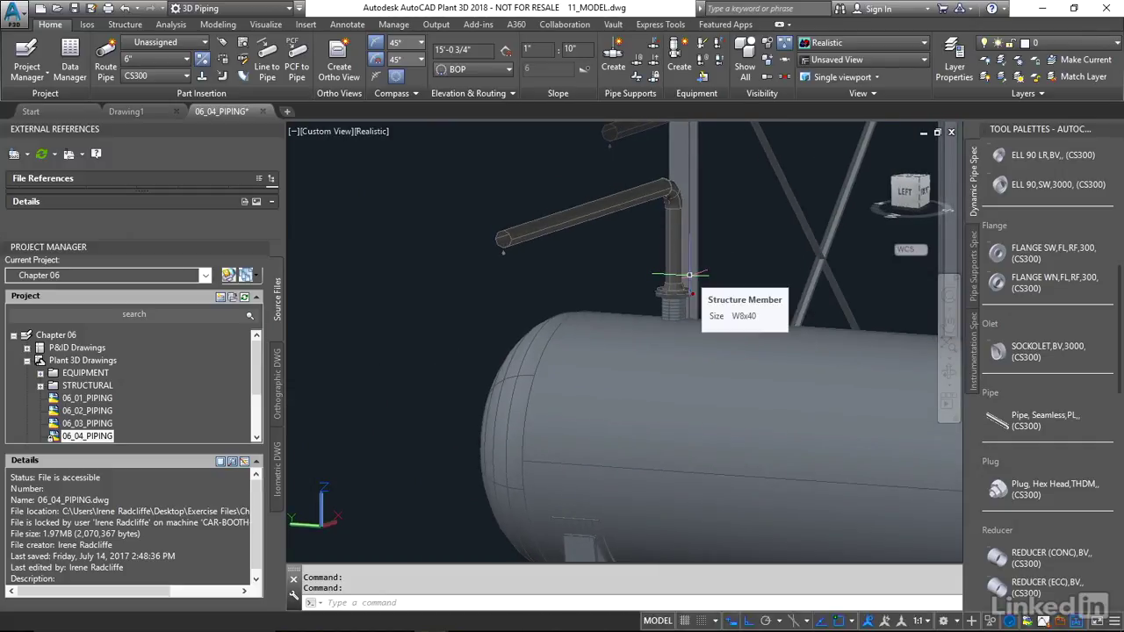